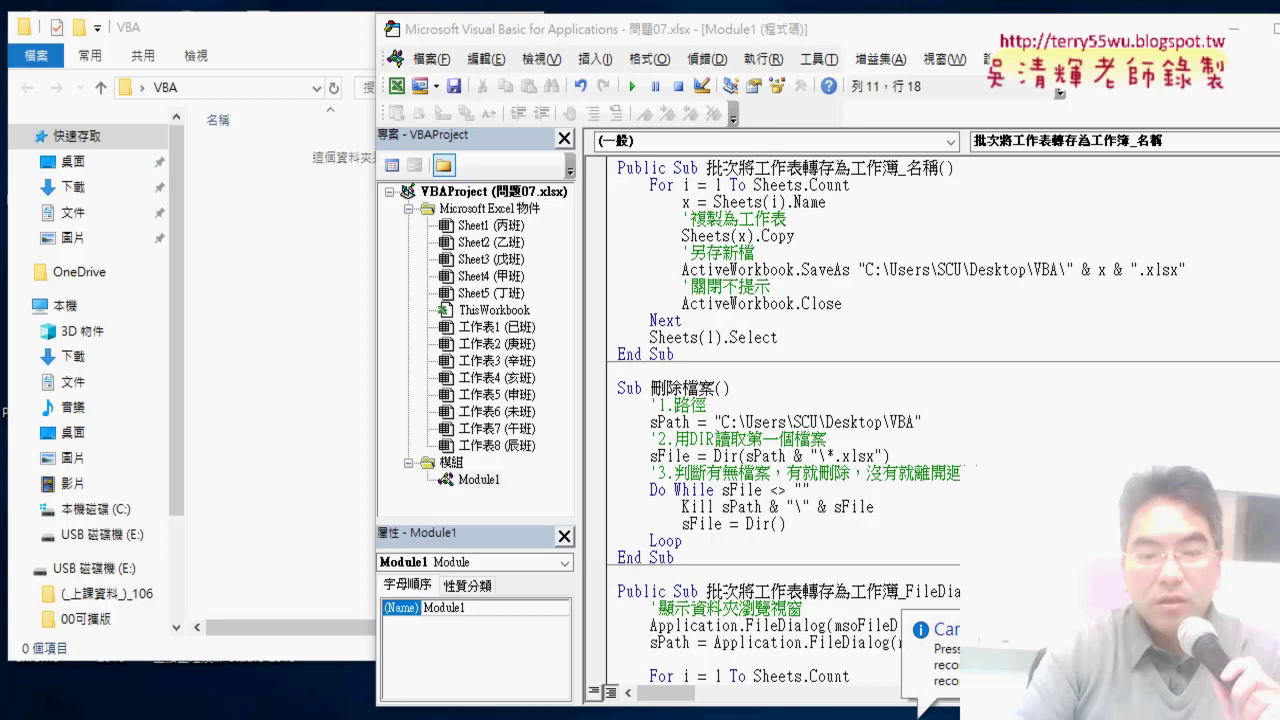
Bring the 問題07.xlsx Excel window to the front, showing the 申班 score sheet
click(312, 648)
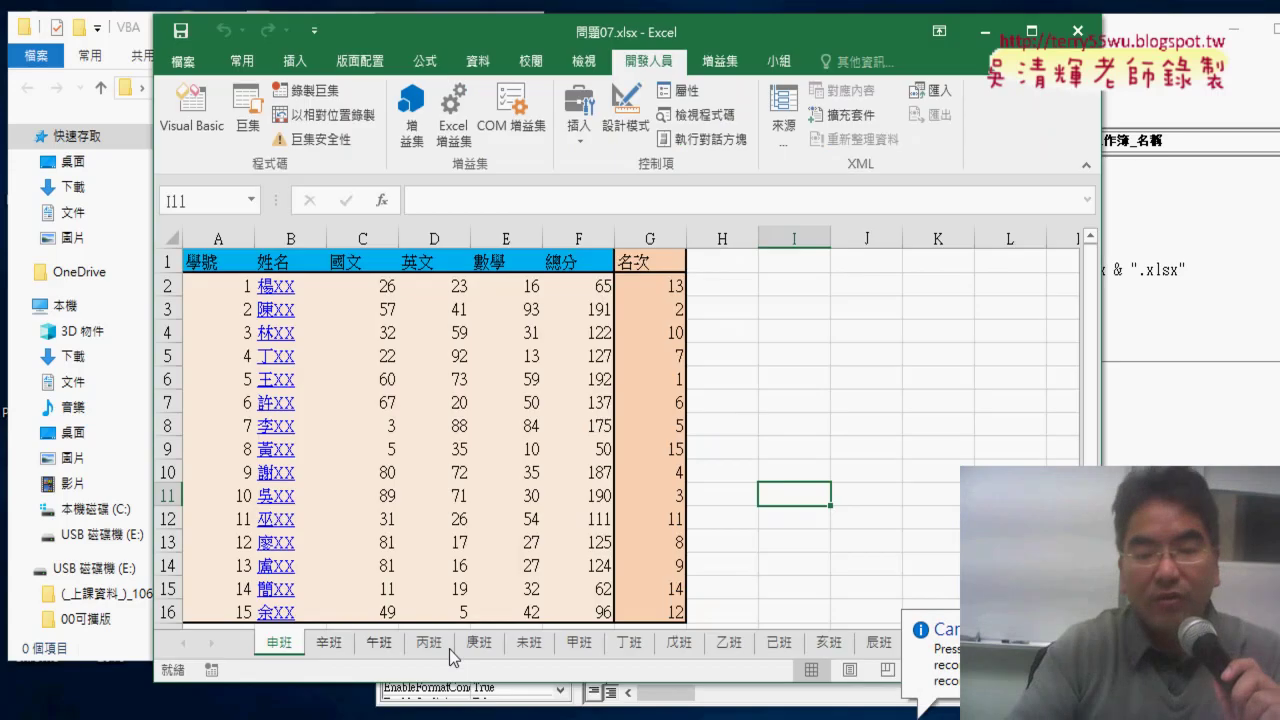
drag(708, 29, 704, 29)
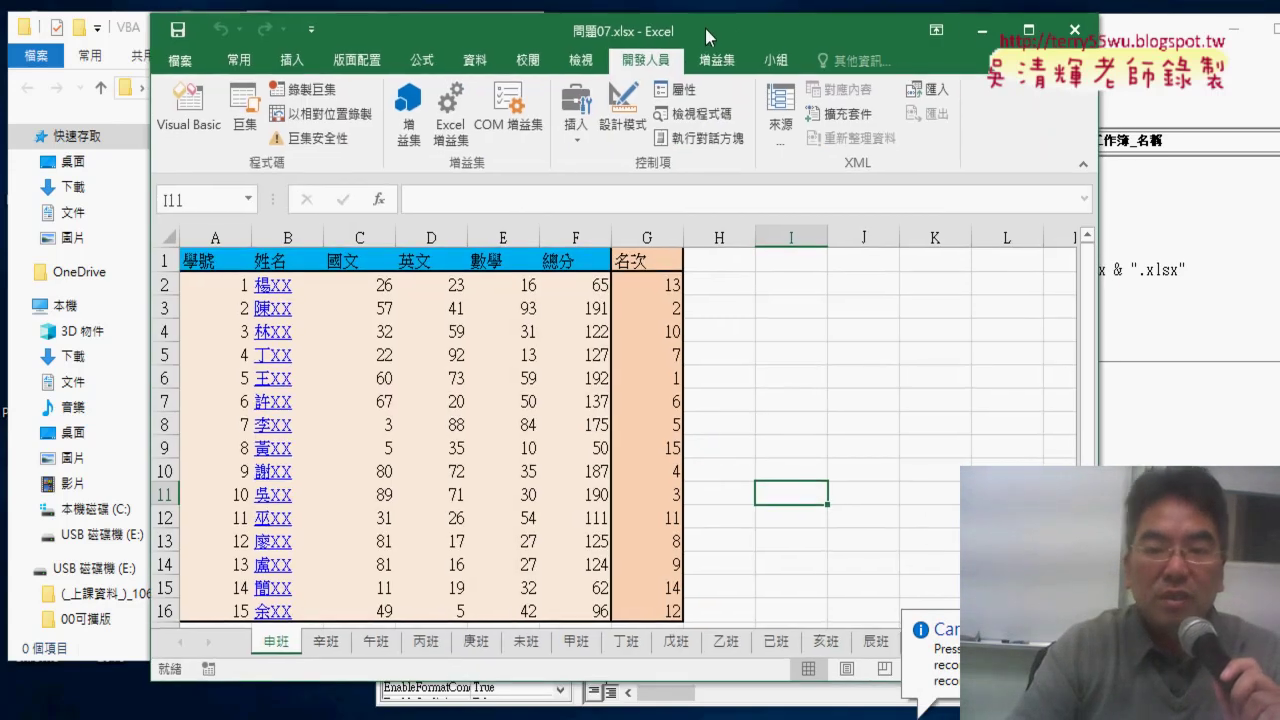
click(866, 564)
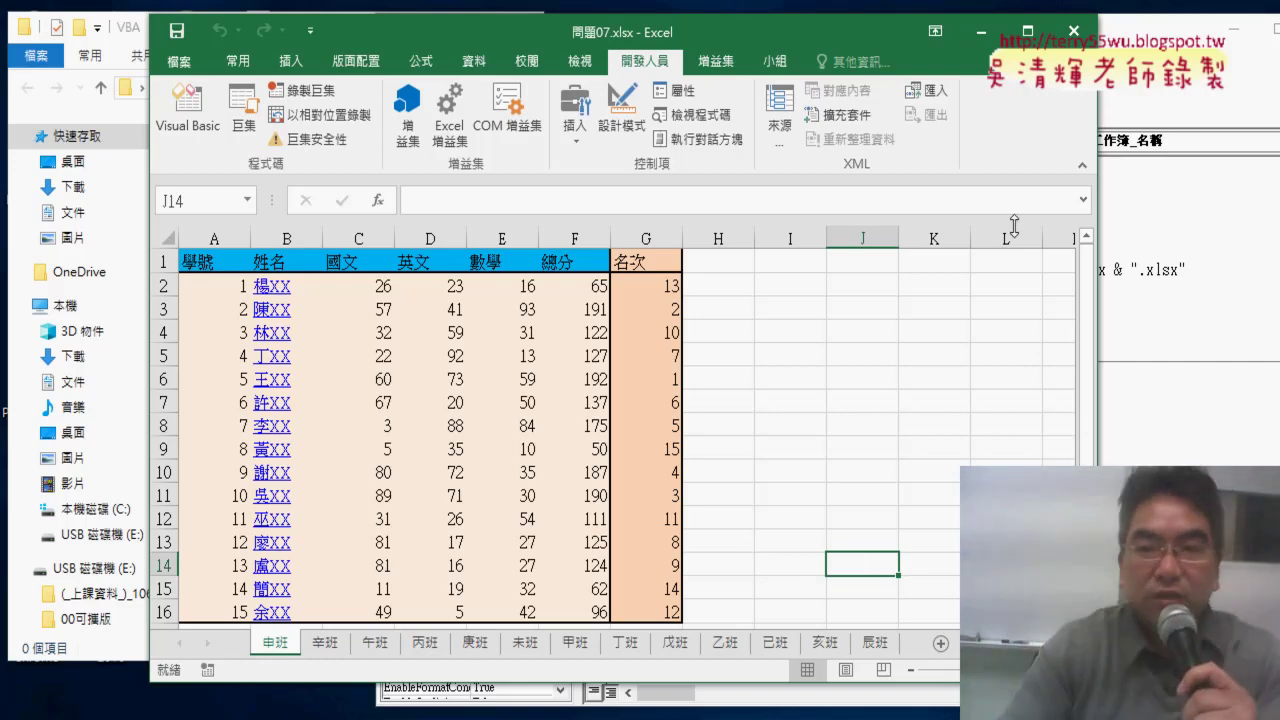
Change SaveAs to SaveCopyAs, pass False to ActiveWorkbook.Close, and open SaveCopyAs help with F1
click(981, 40)
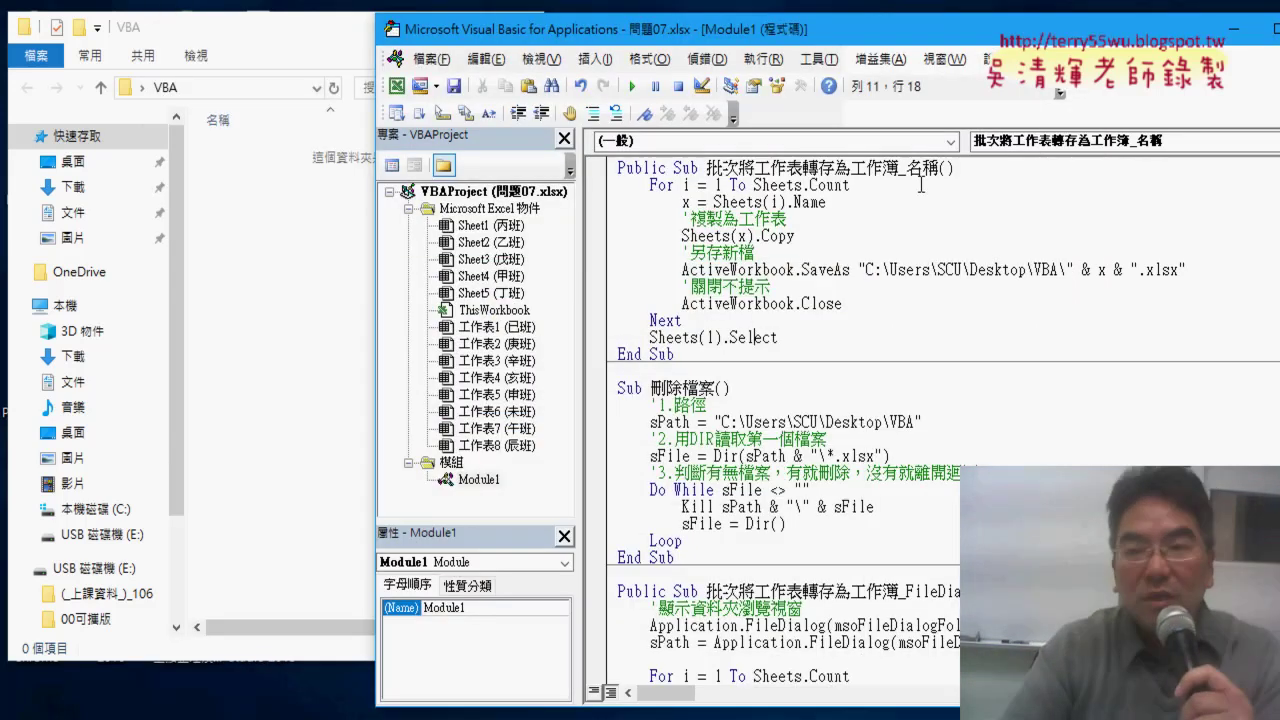
click(832, 270)
text(c)
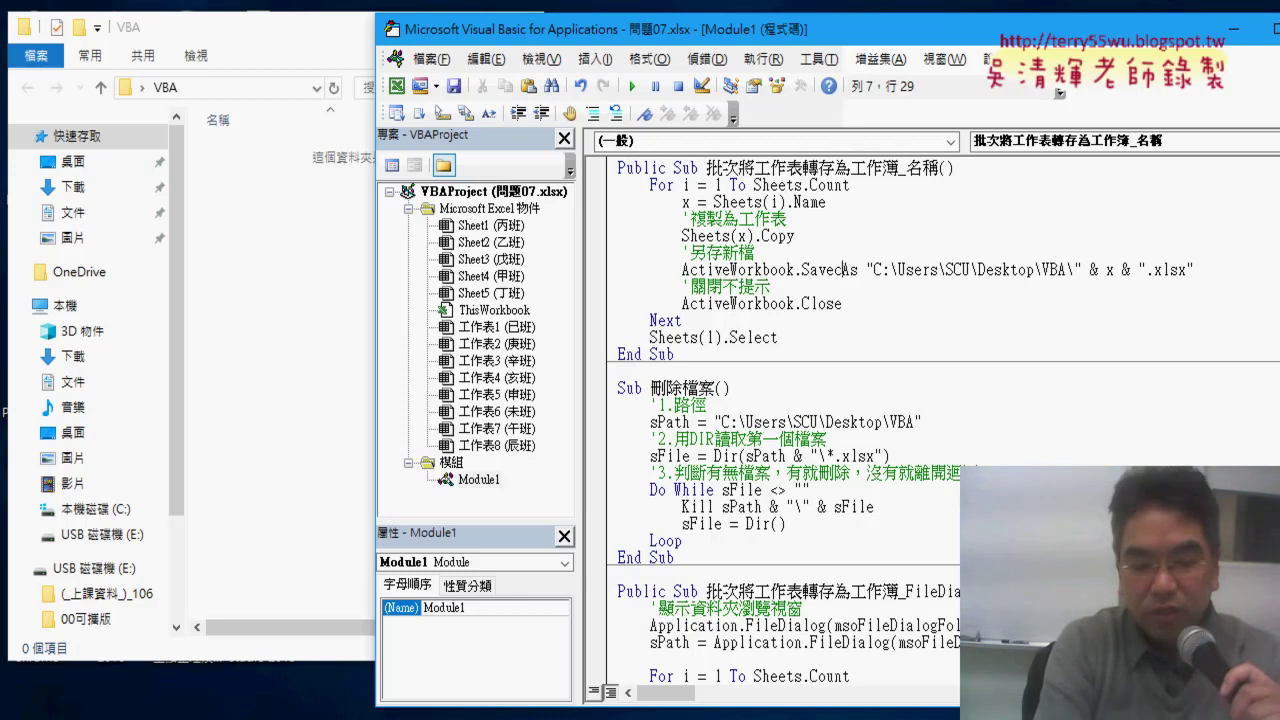
text(op)
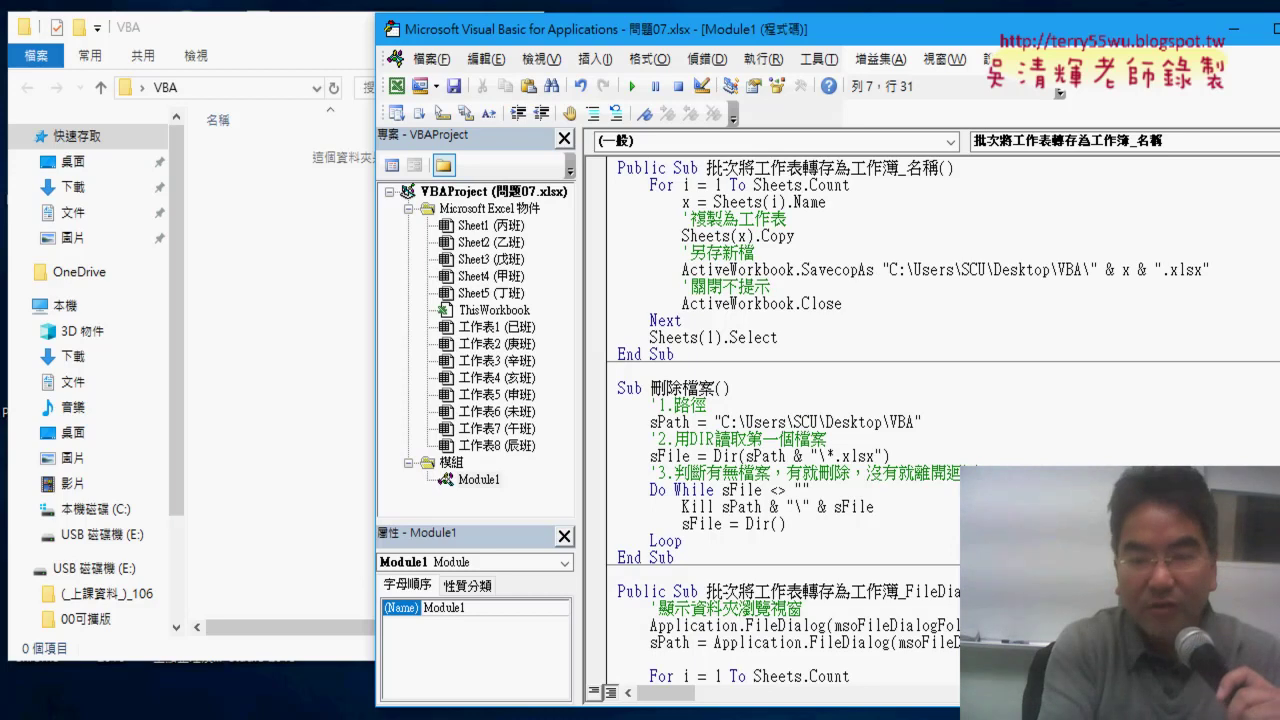
text(y)
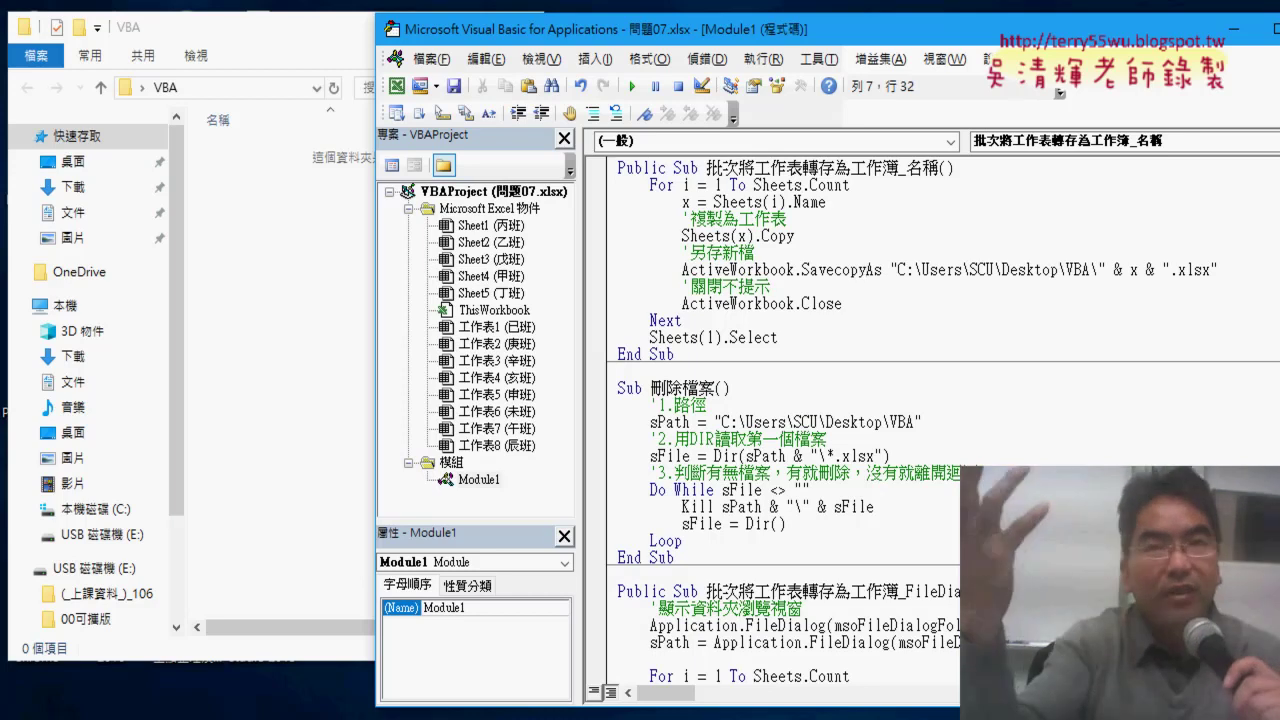
click(900, 299)
text(fal)
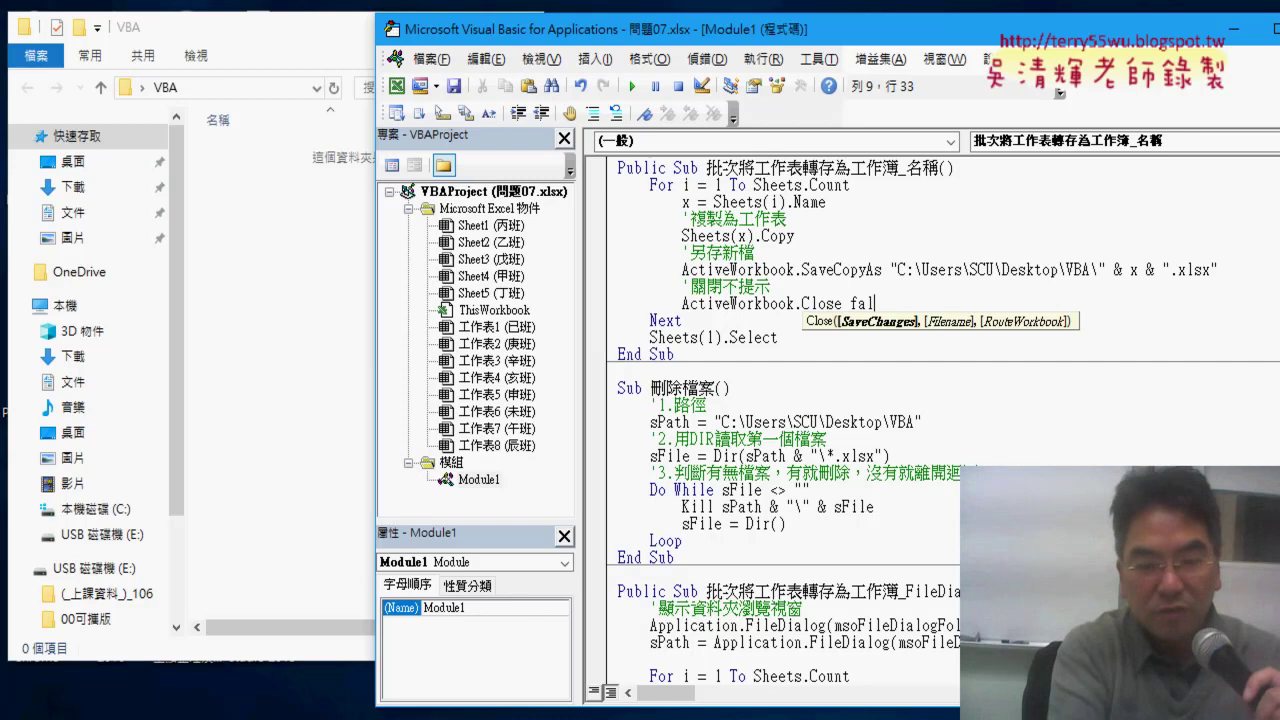
text(se)
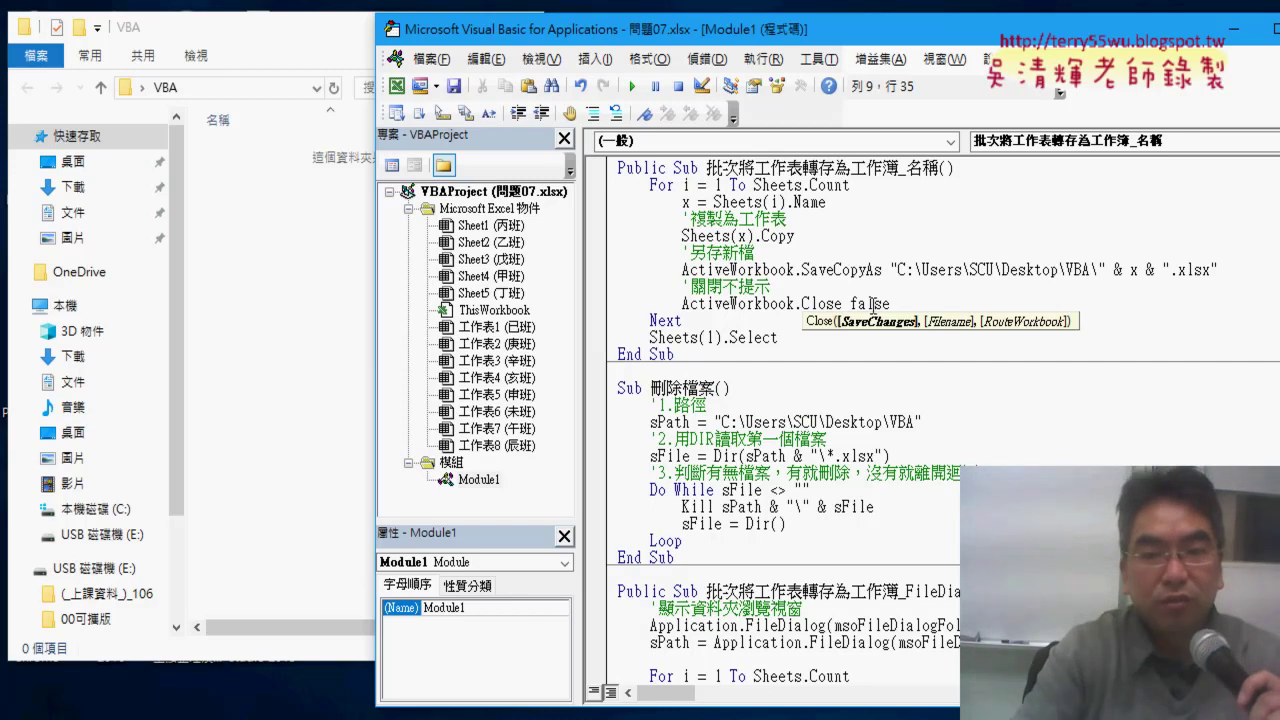
click(914, 270)
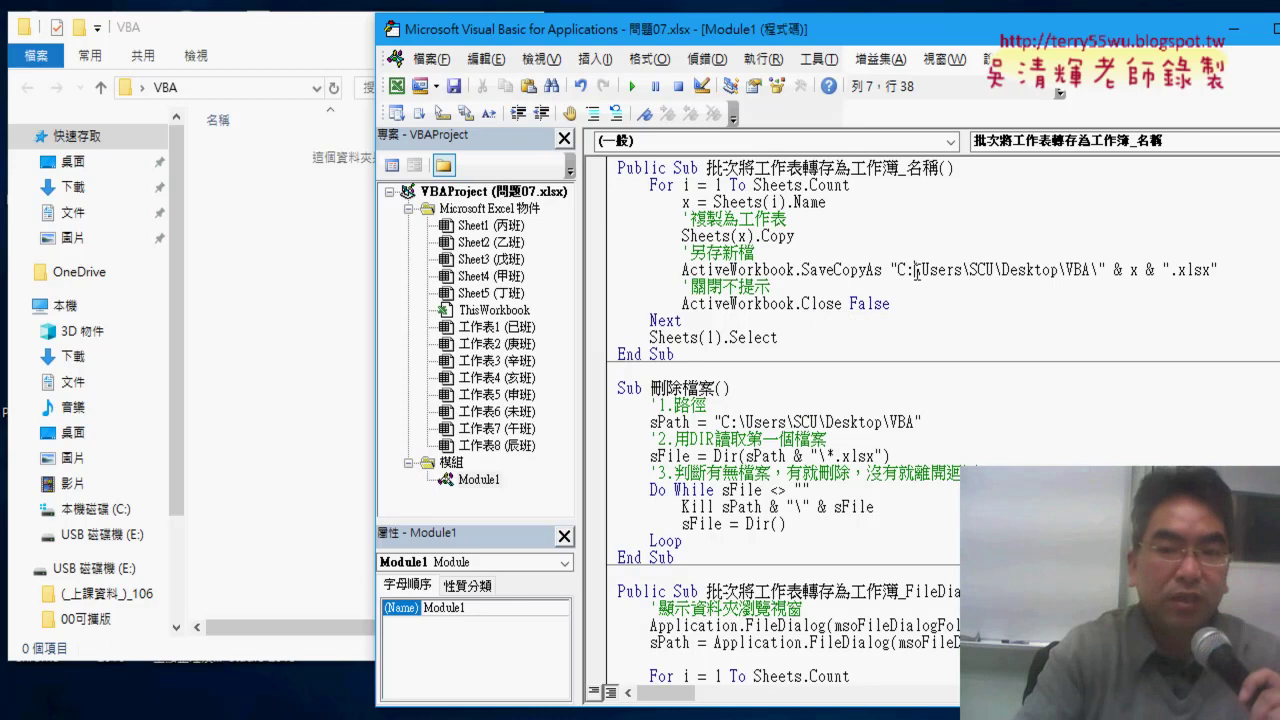
click(838, 270)
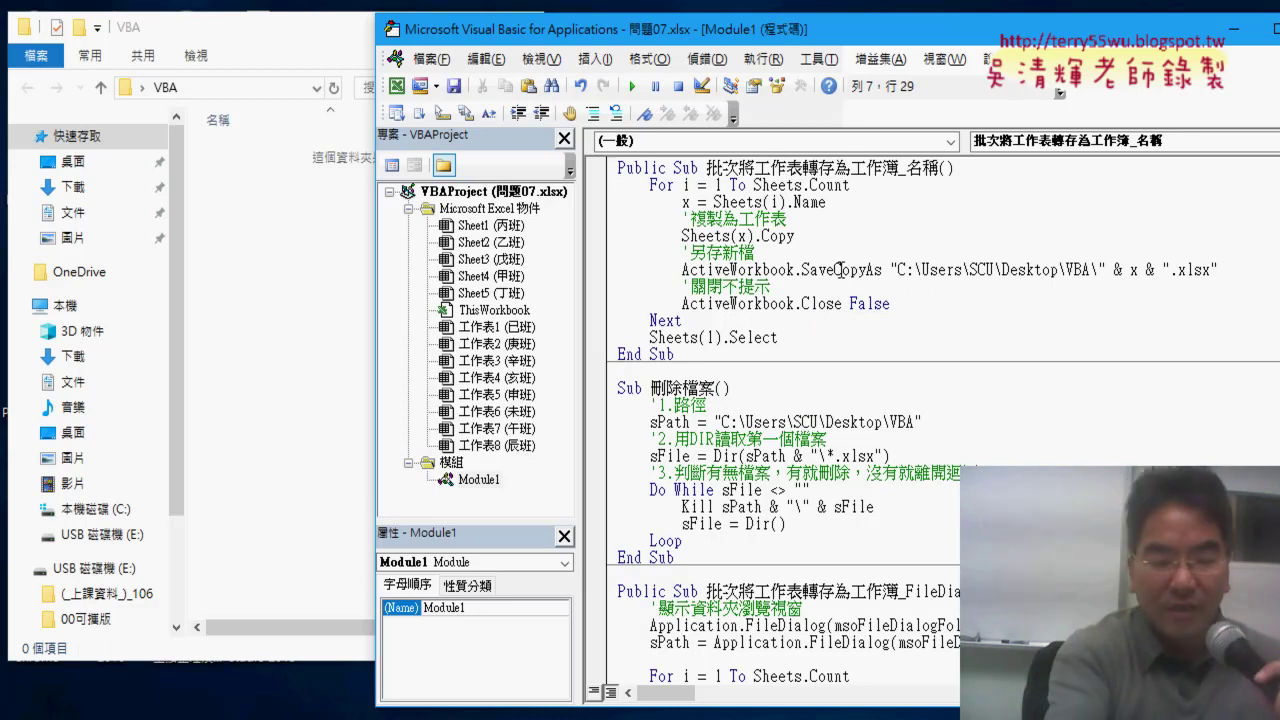
key(F1)
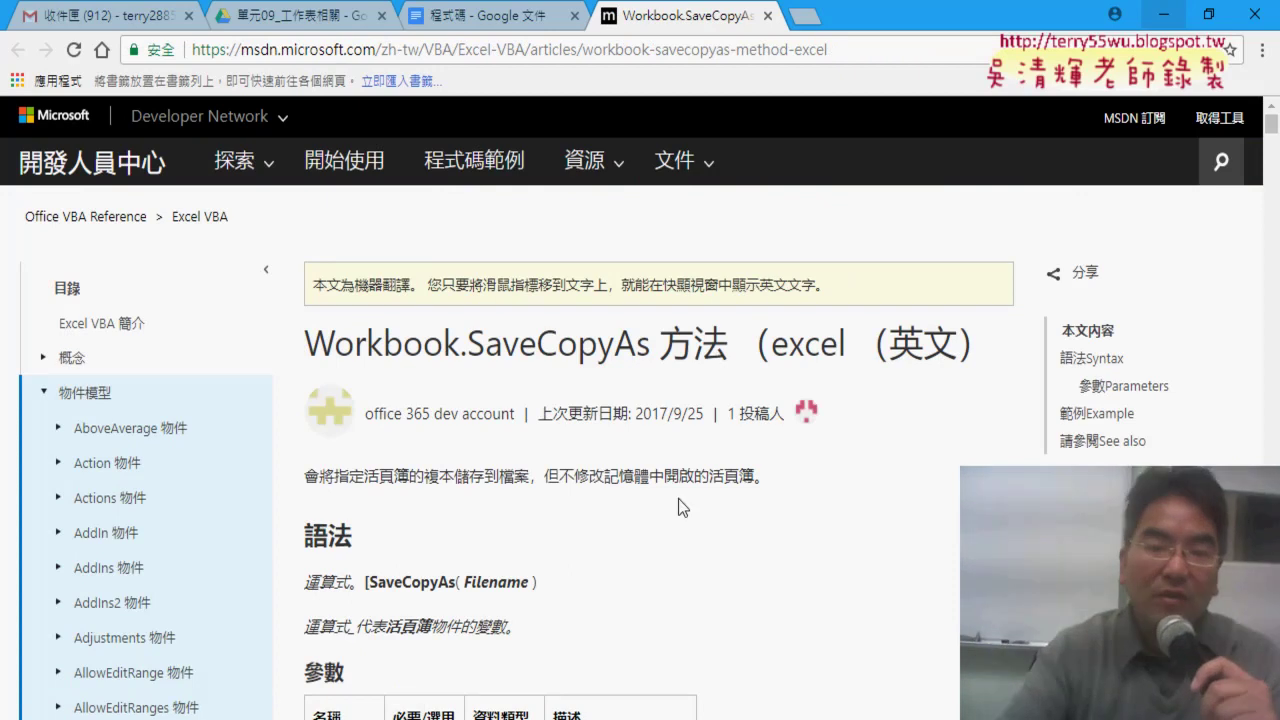
Read through the Workbook.SaveCopyAs reference page, then close it
scroll(690, 505, down, 2)
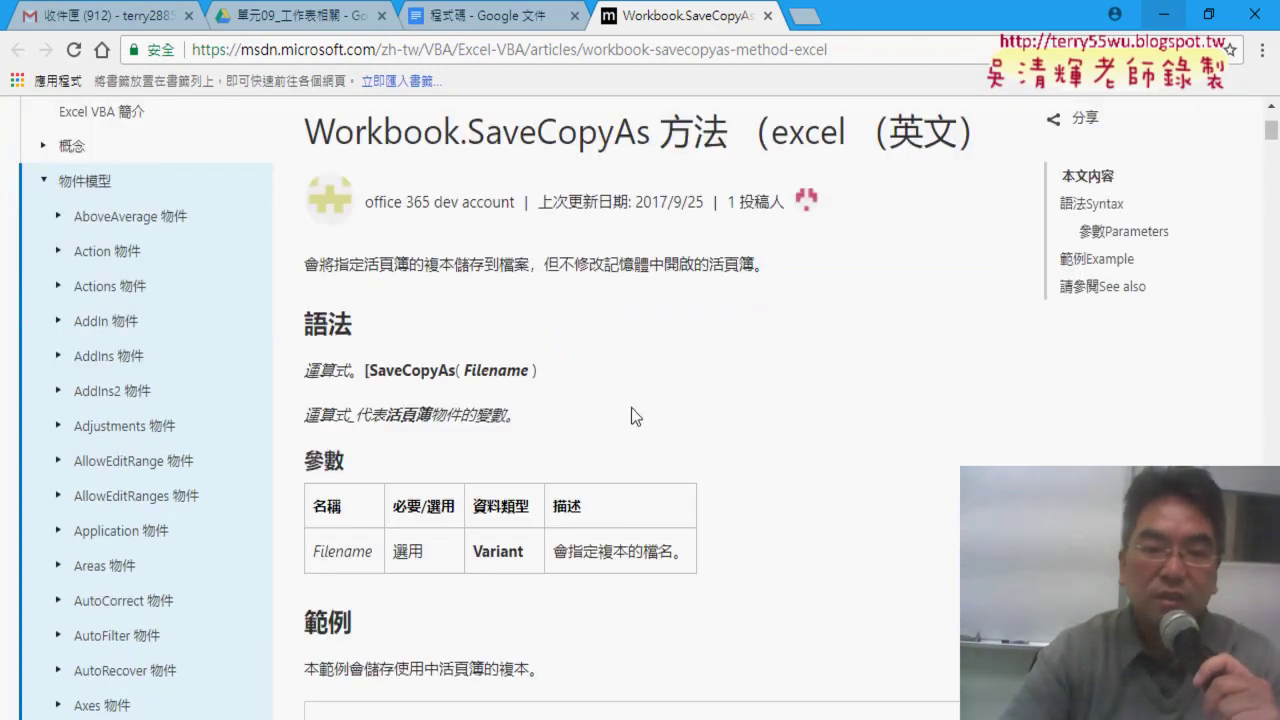
scroll(790, 440, down, 3)
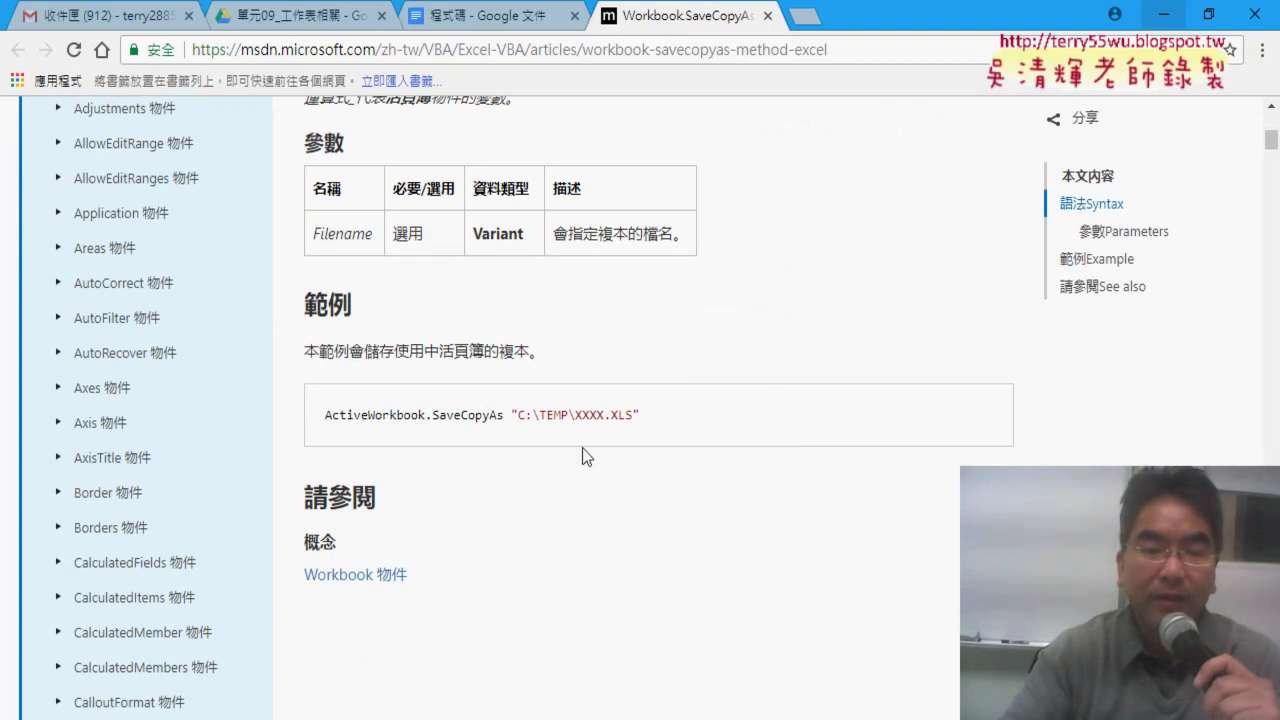
scroll(580, 492, down, 2)
scroll(594, 493, up, 3)
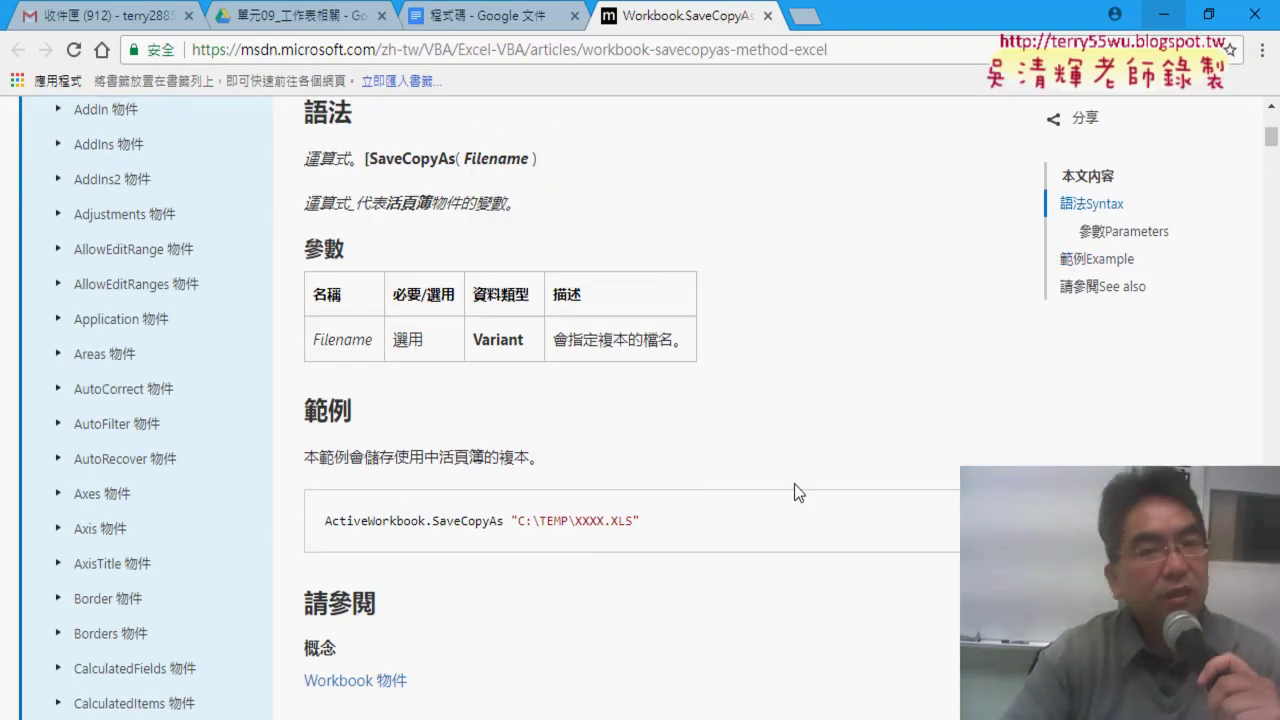
click(768, 16)
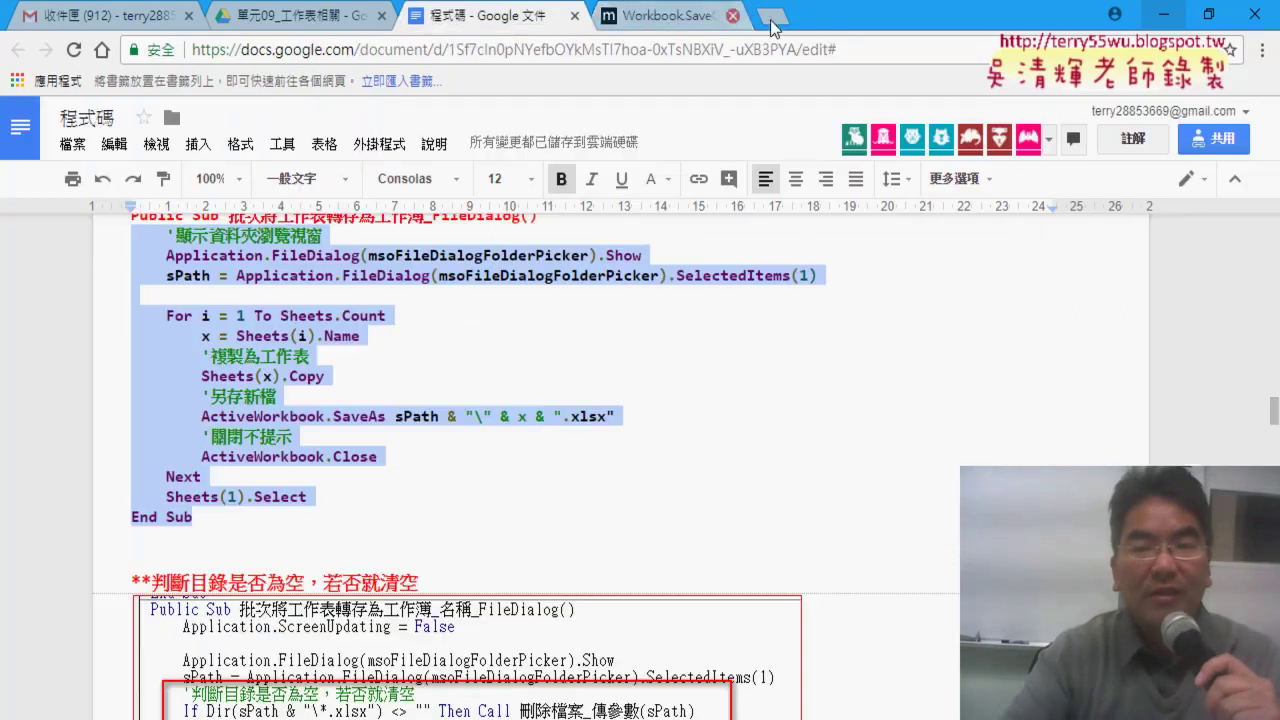
Minimize the Chrome window to get back to the VBA editor
click(1158, 14)
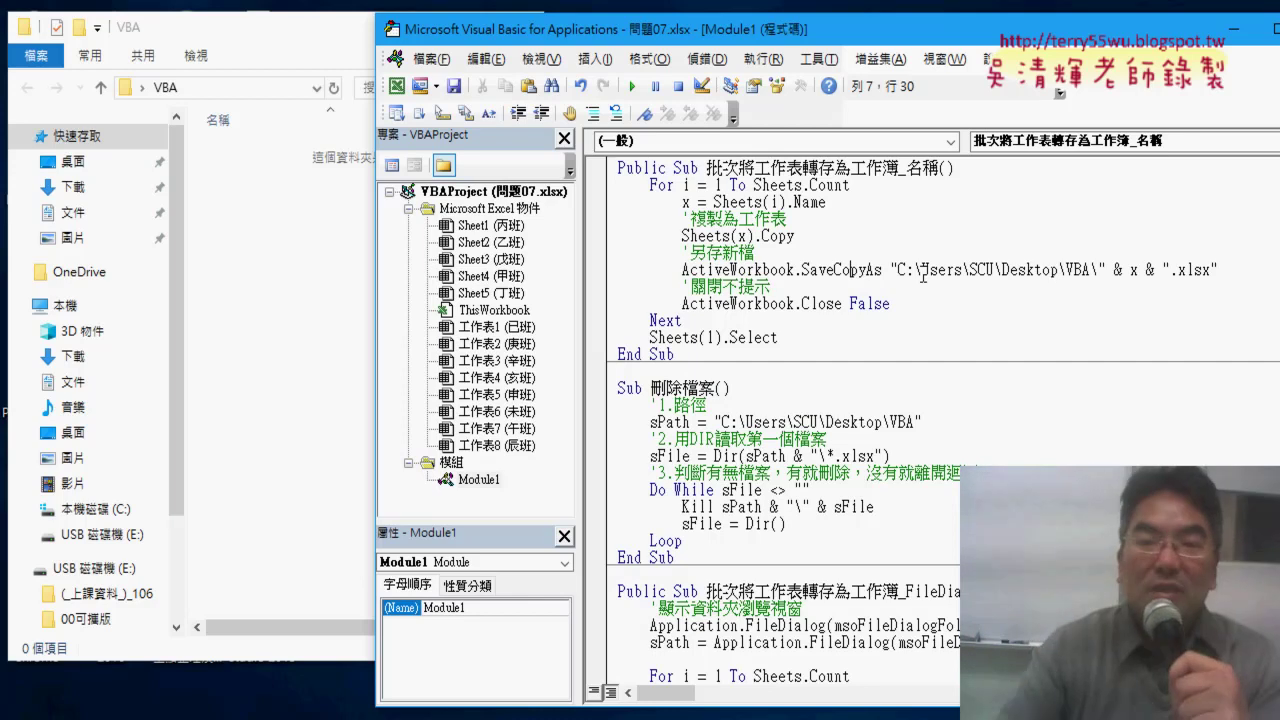
Run the export macro so each class sheet is saved as its own .xlsx in the VBA folder
click(632, 87)
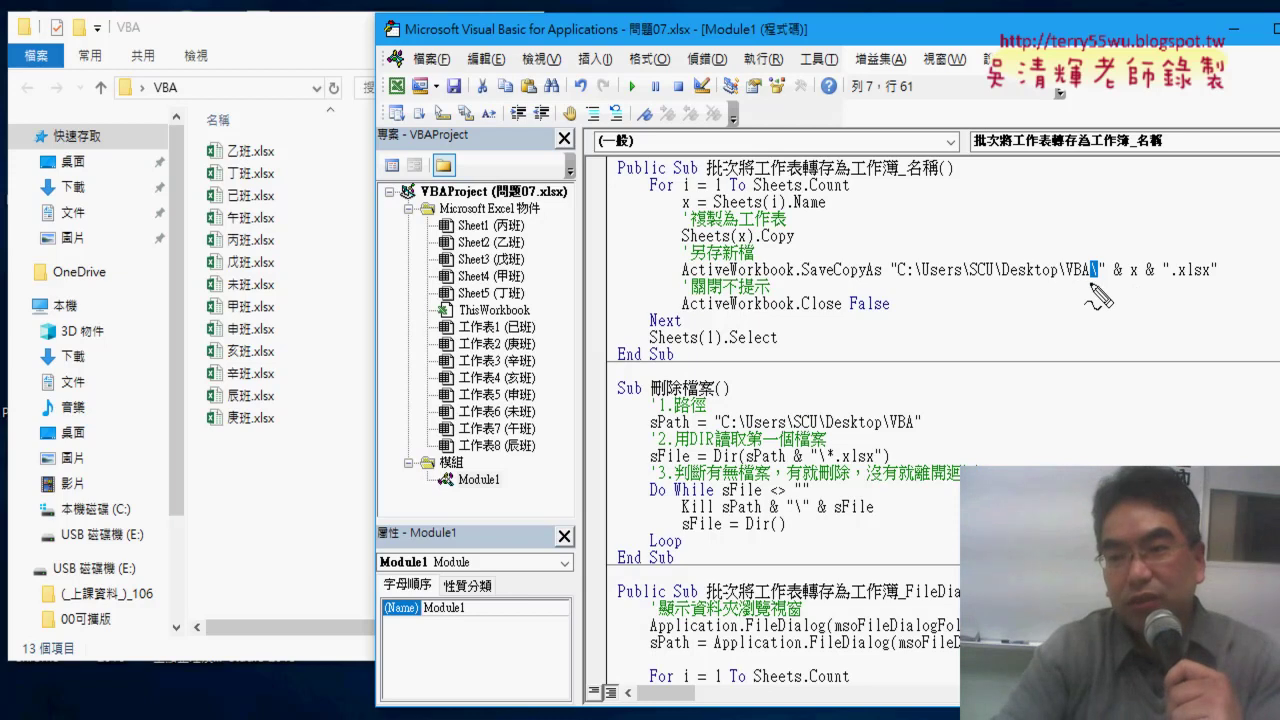
Mark the trailing backslash after VBA in the save path, then select the 13 exported files
mouse_move(1090, 276)
mouse_down()
mouse_move(1104, 284)
mouse_move(1088, 252)
mouse_up()
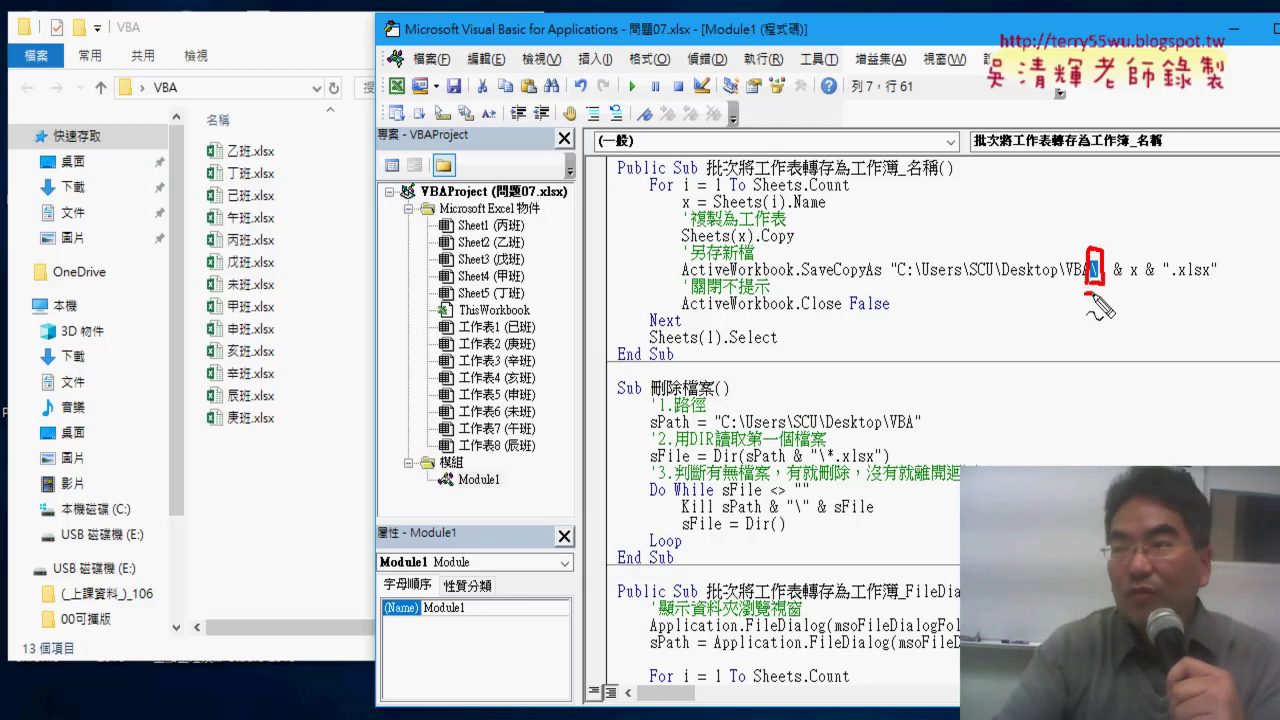
drag(1086, 296, 1108, 295)
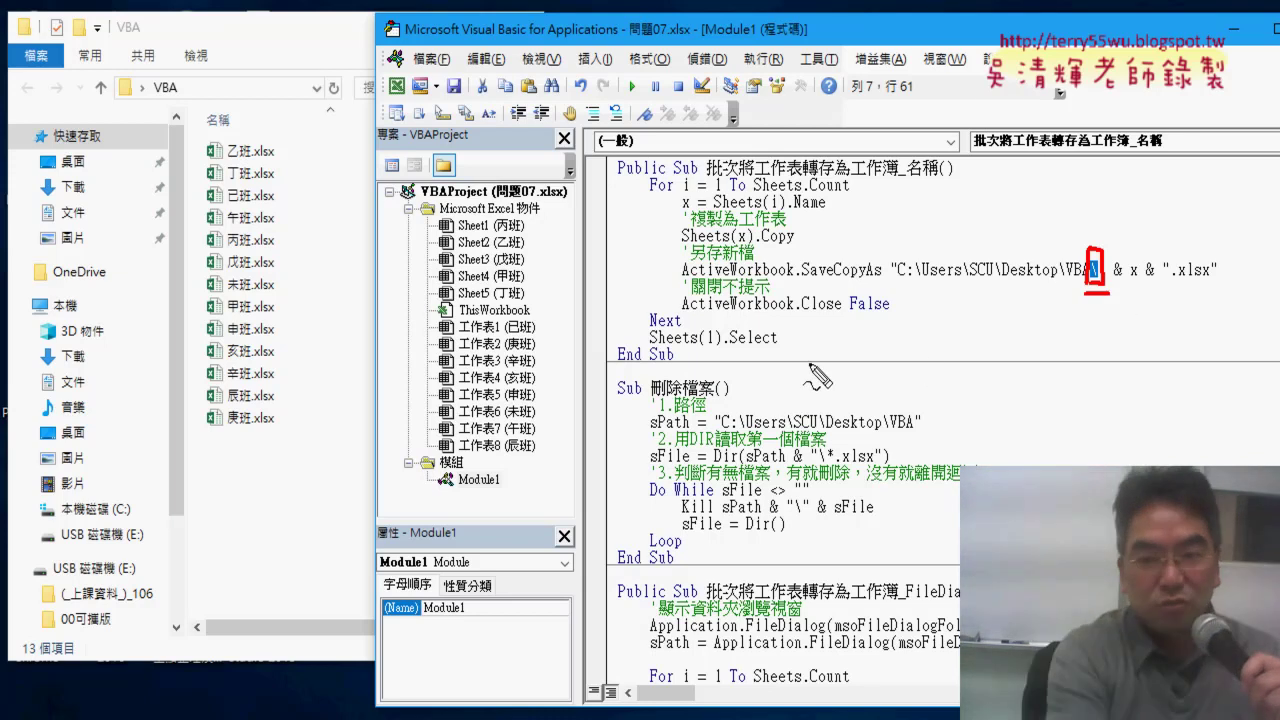
key(Escape)
drag(257, 461, 257, 141)
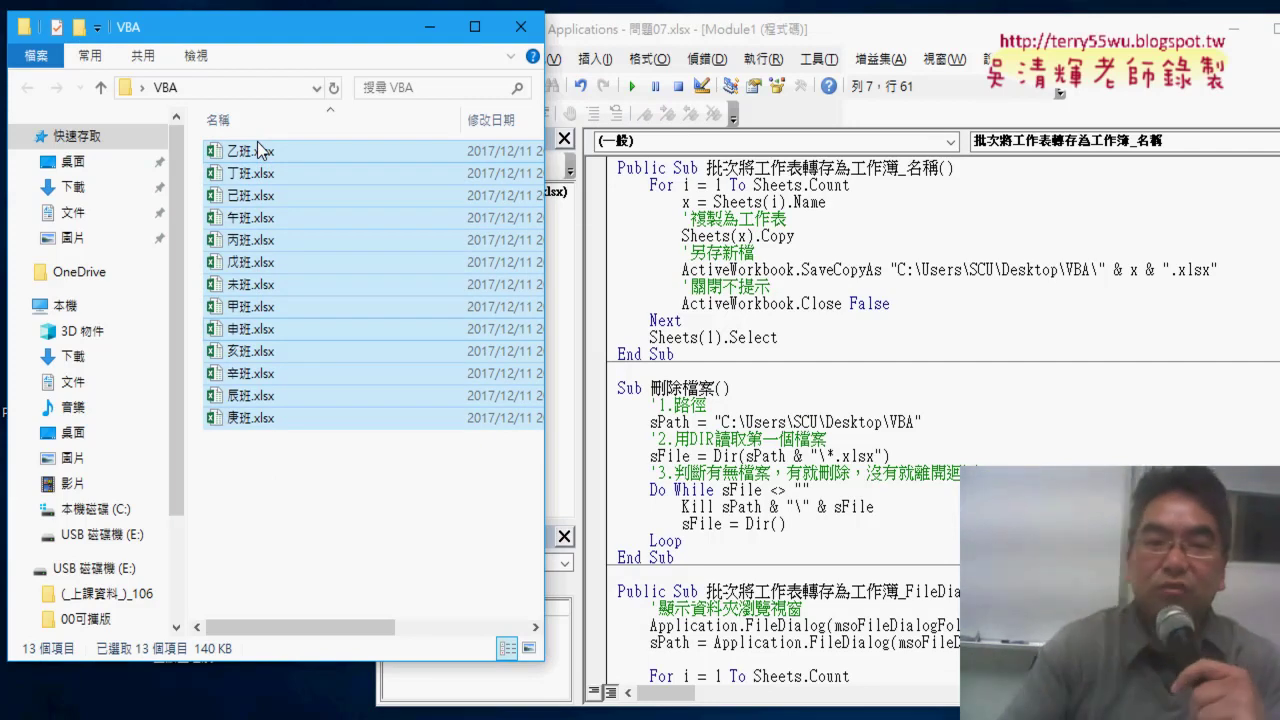
Delete all exported .xlsx files from the VBA folder and rerun the export macro to recreate them
drag(366, 539, 256, 99)
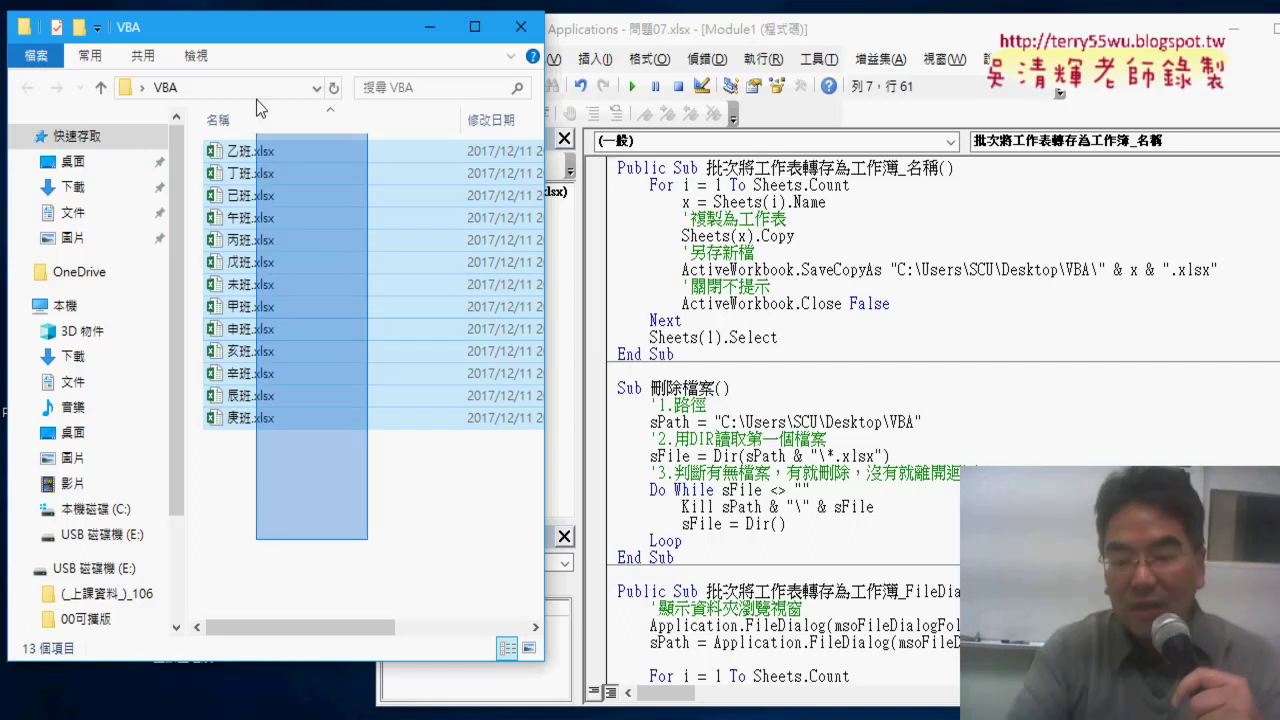
key(Delete)
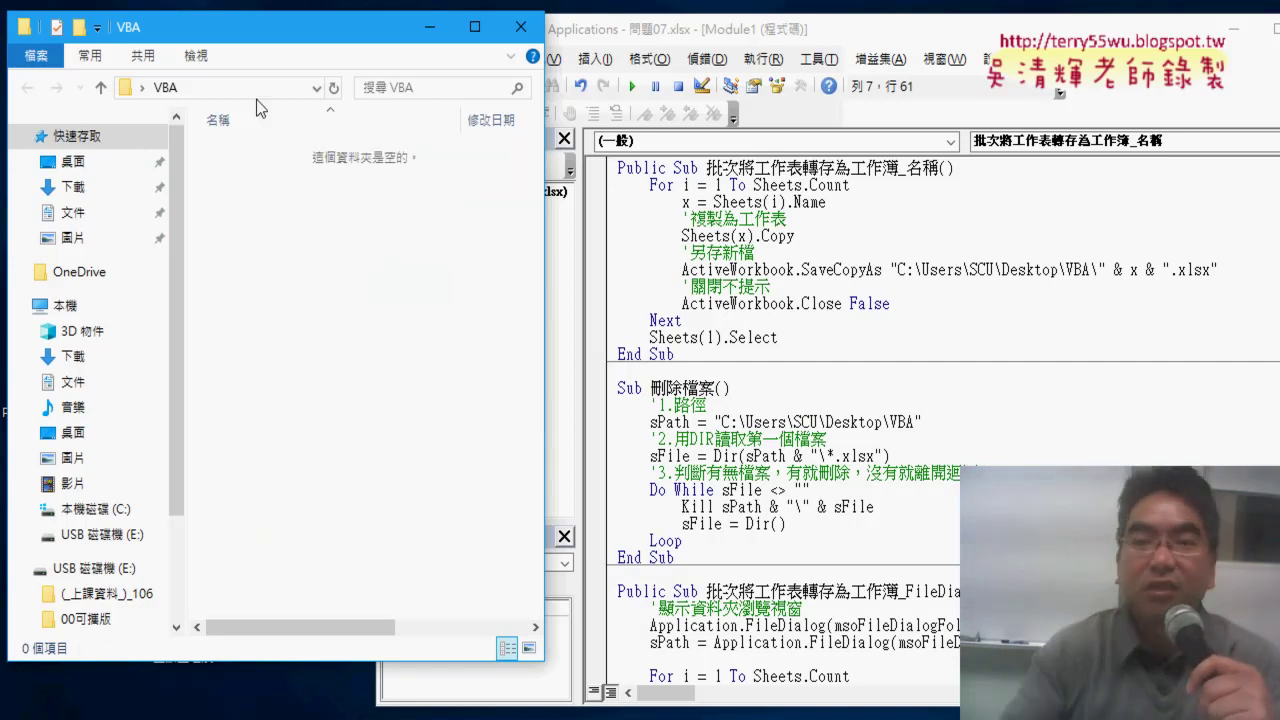
click(752, 270)
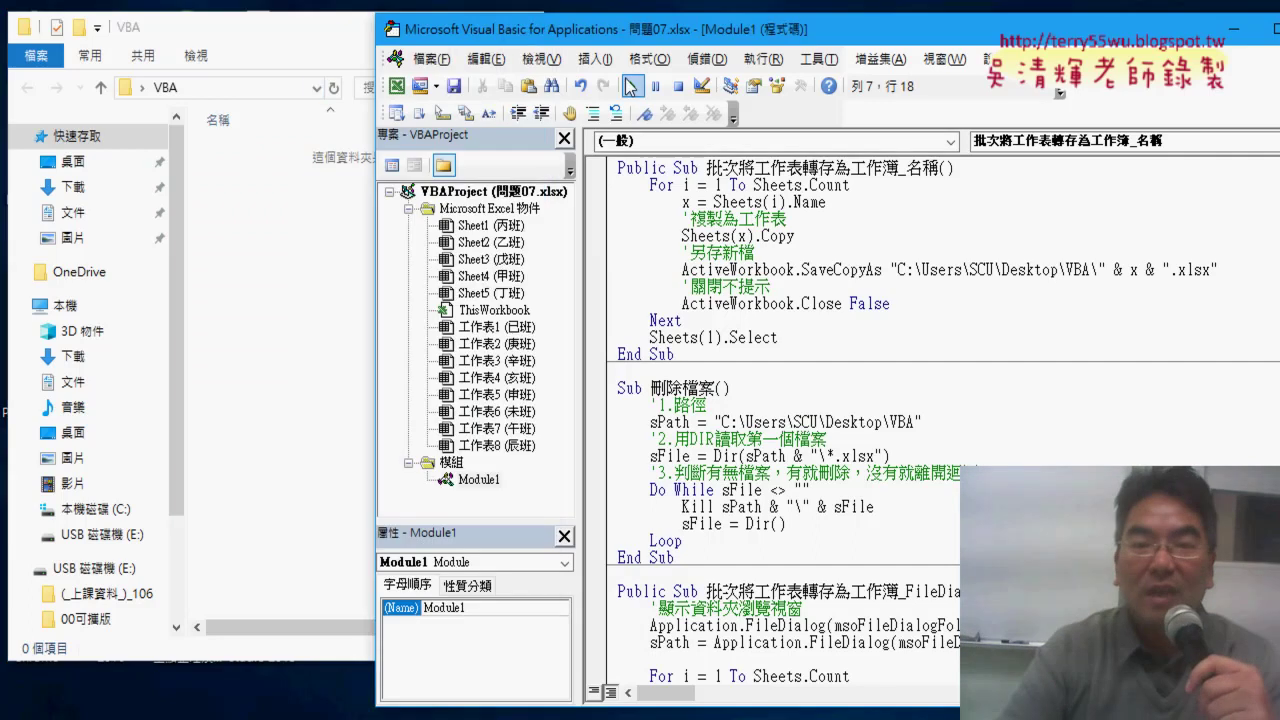
click(630, 86)
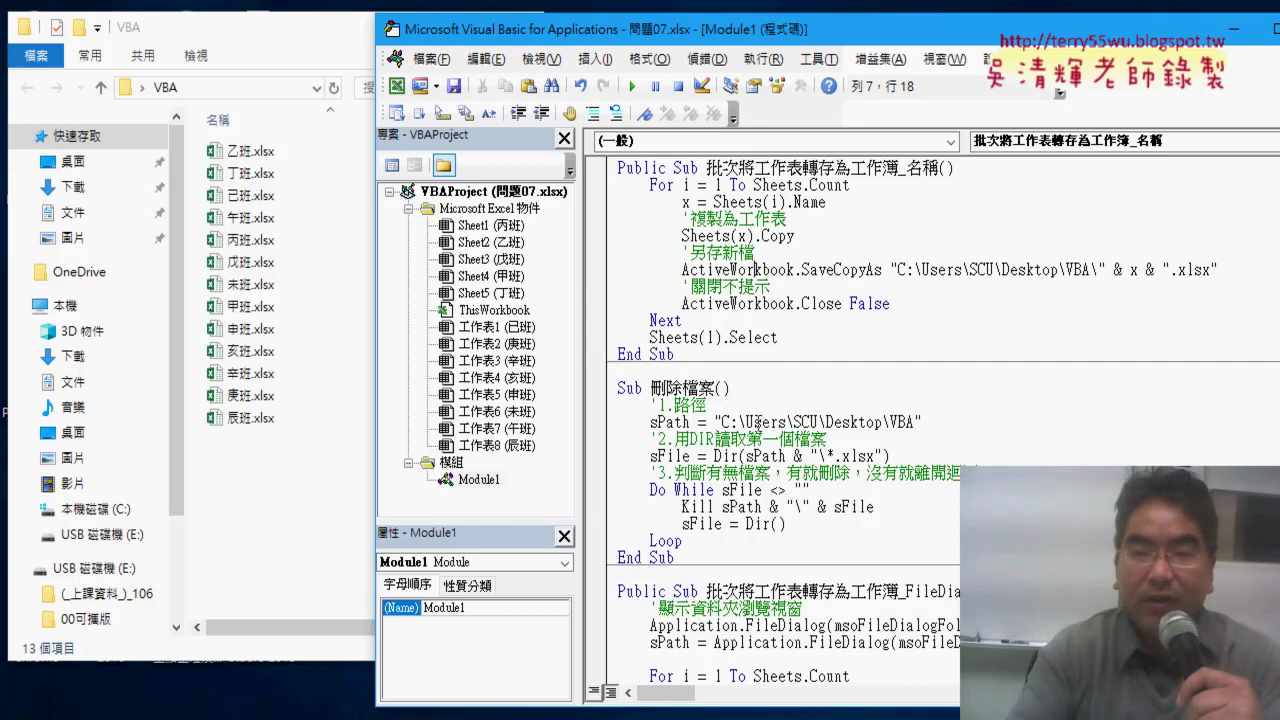
click(758, 422)
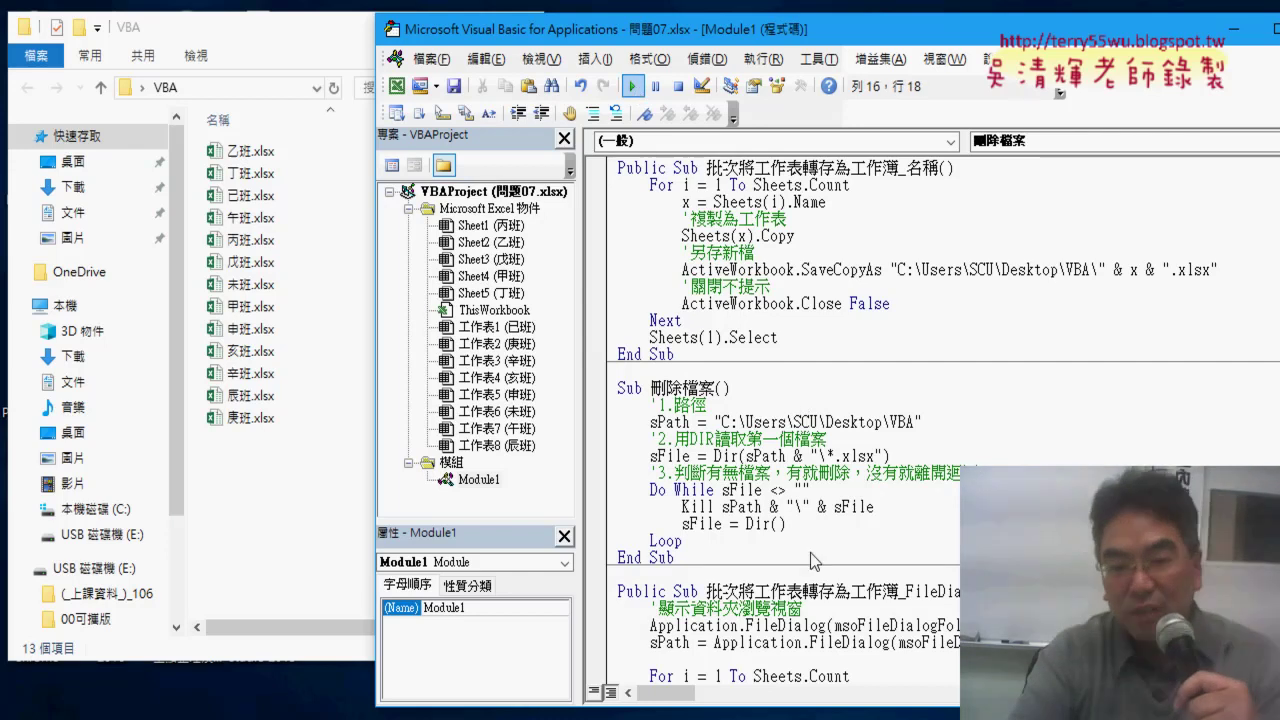
Run the 刪除檔案 procedure to delete every .xlsx, highlighting its sPath folder and Kill statement
mouse_move(680, 557)
mouse_down()
mouse_move(607, 410)
mouse_move(612, 388)
mouse_up()
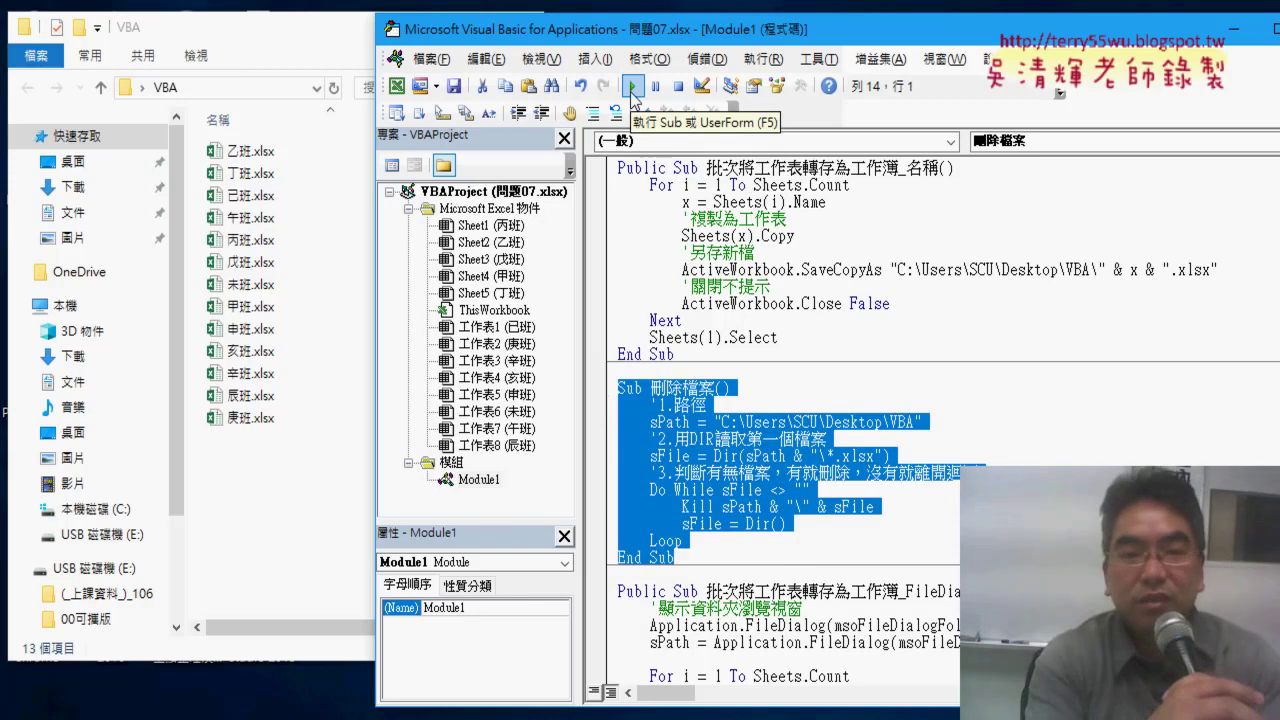
click(632, 92)
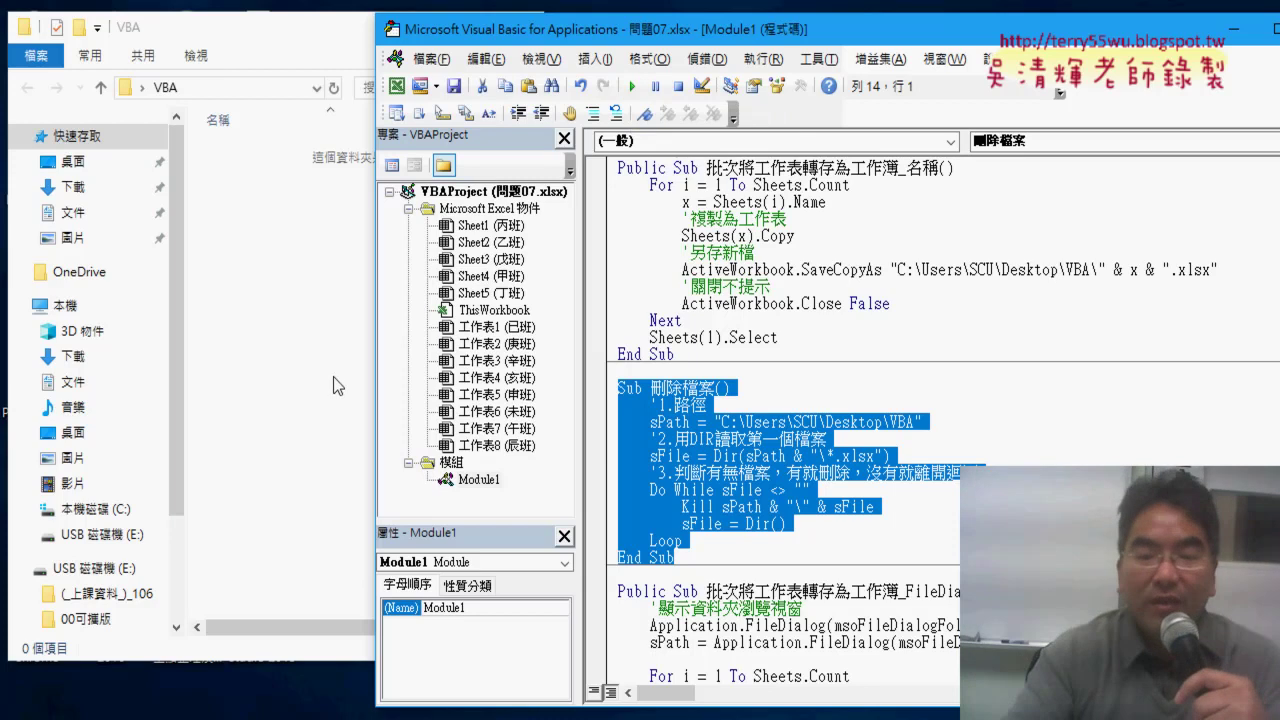
click(738, 421)
drag(723, 422, 918, 423)
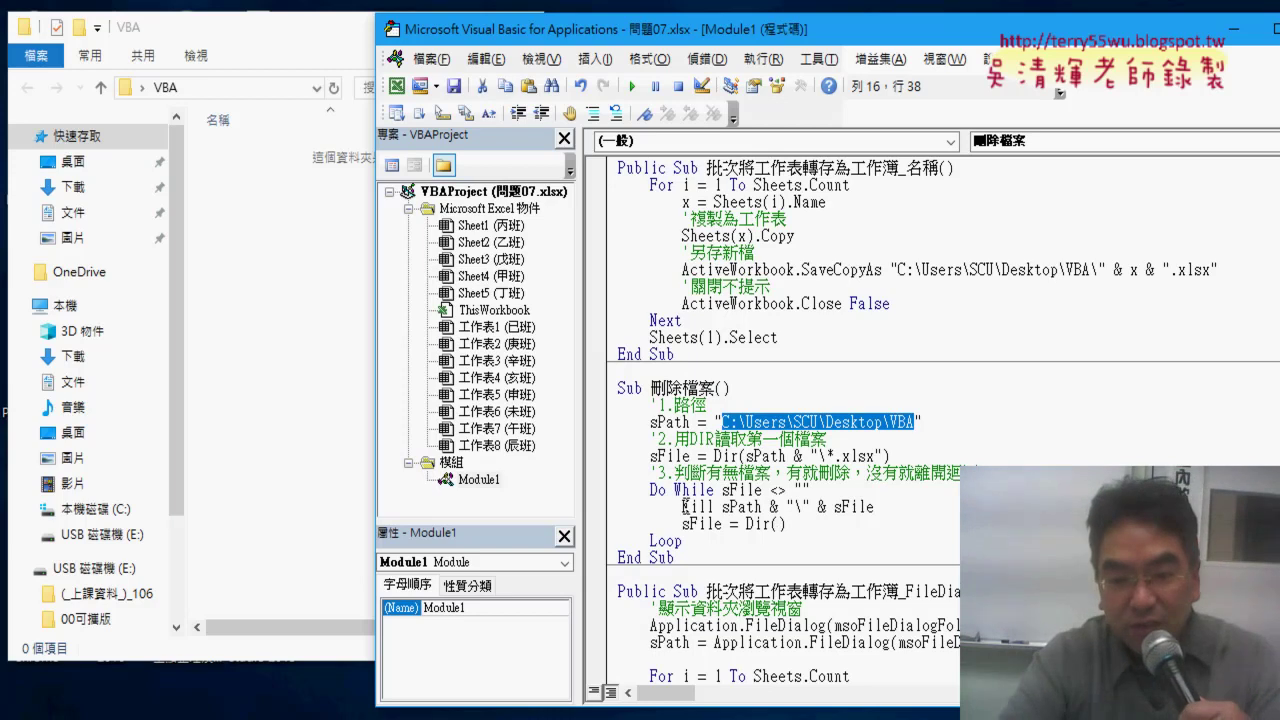
drag(683, 507, 713, 507)
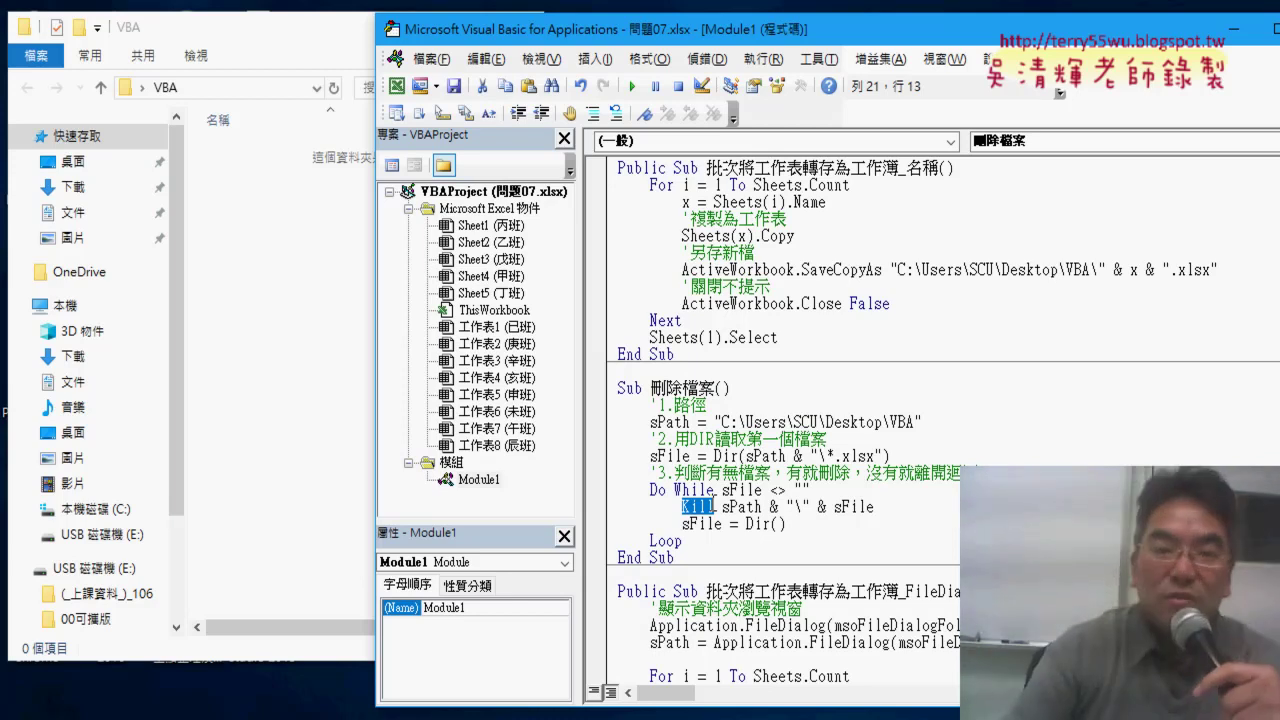
click(785, 336)
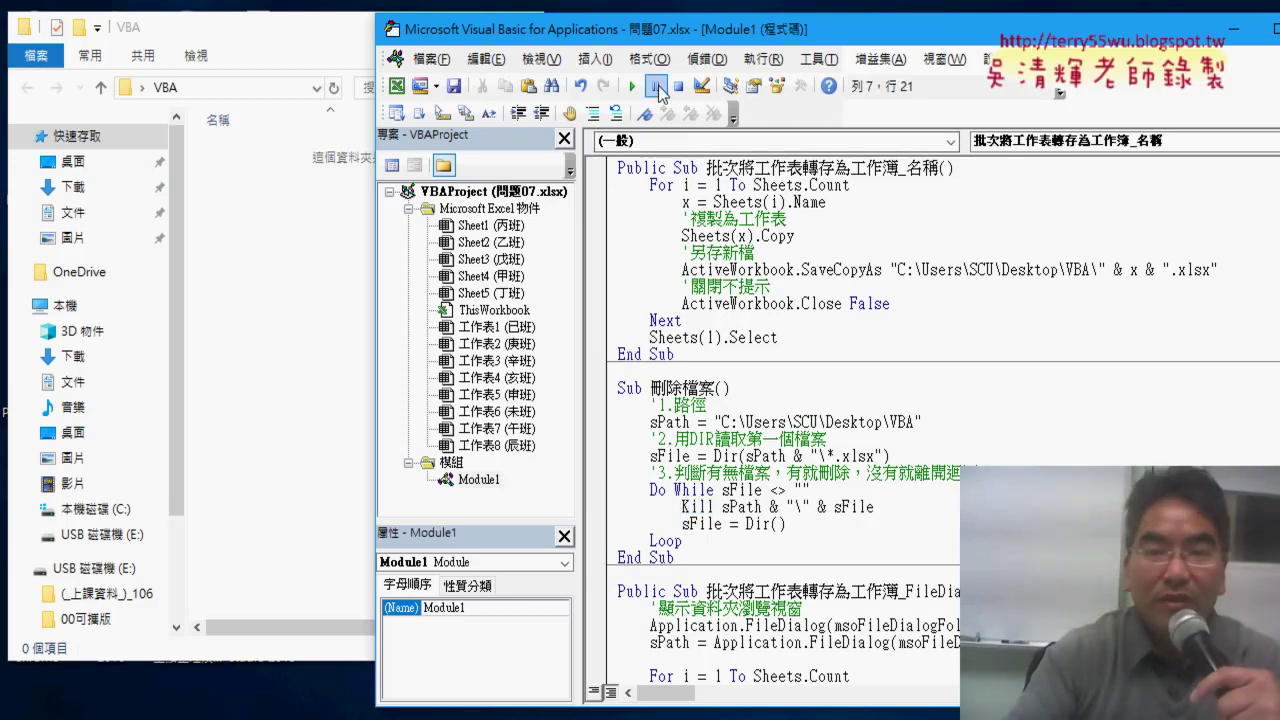
Rerun the sheet-export macro and confirm the VBA folder again lists 13 .xlsx files
click(631, 86)
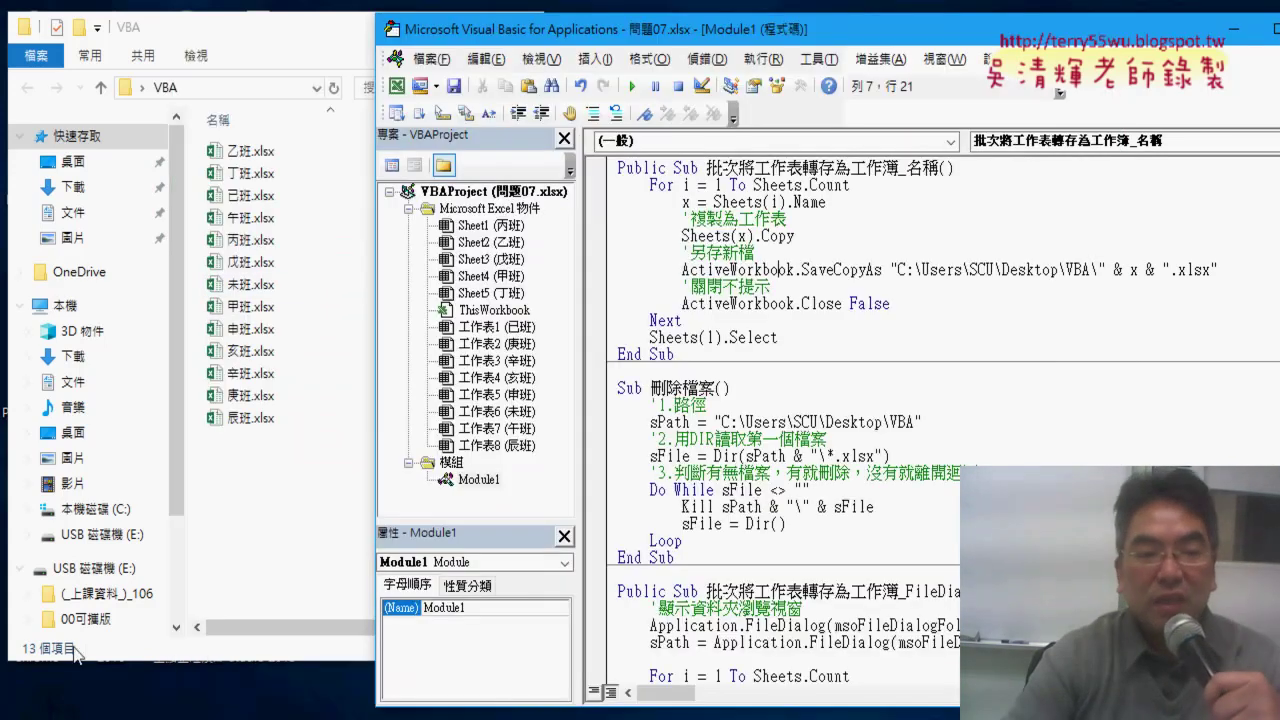
drag(258, 524, 222, 112)
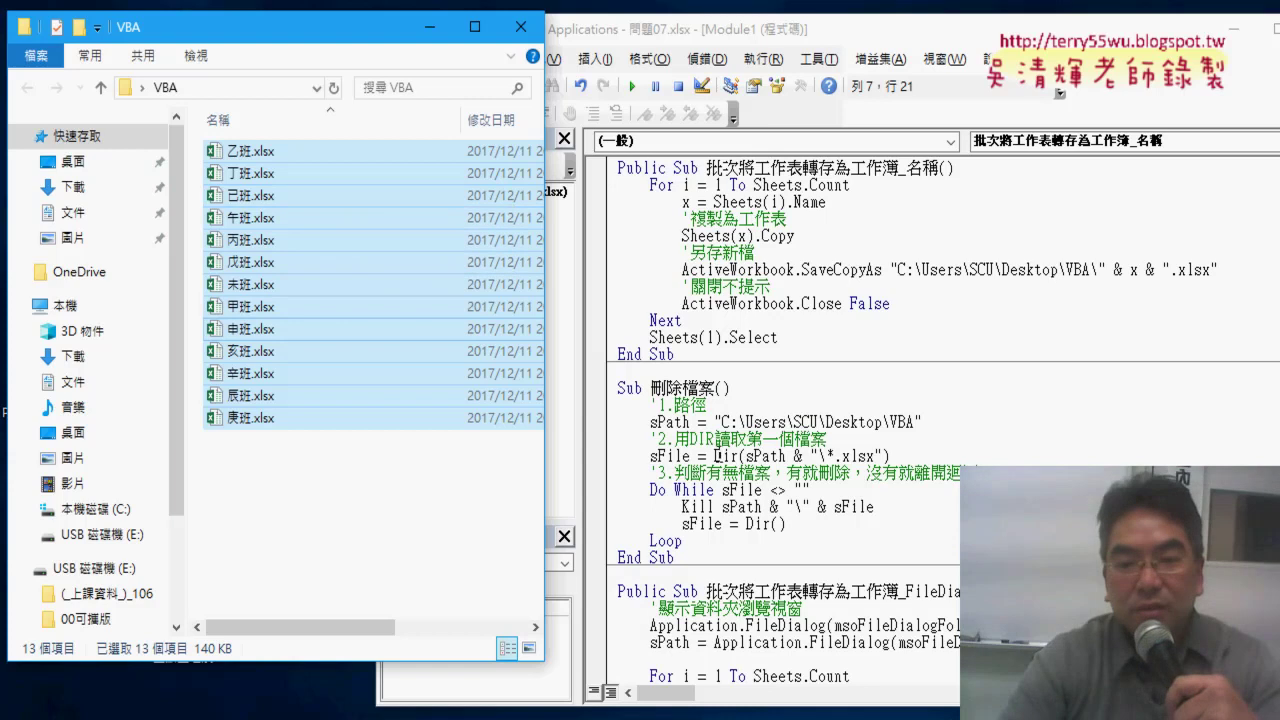
double_click(720, 456)
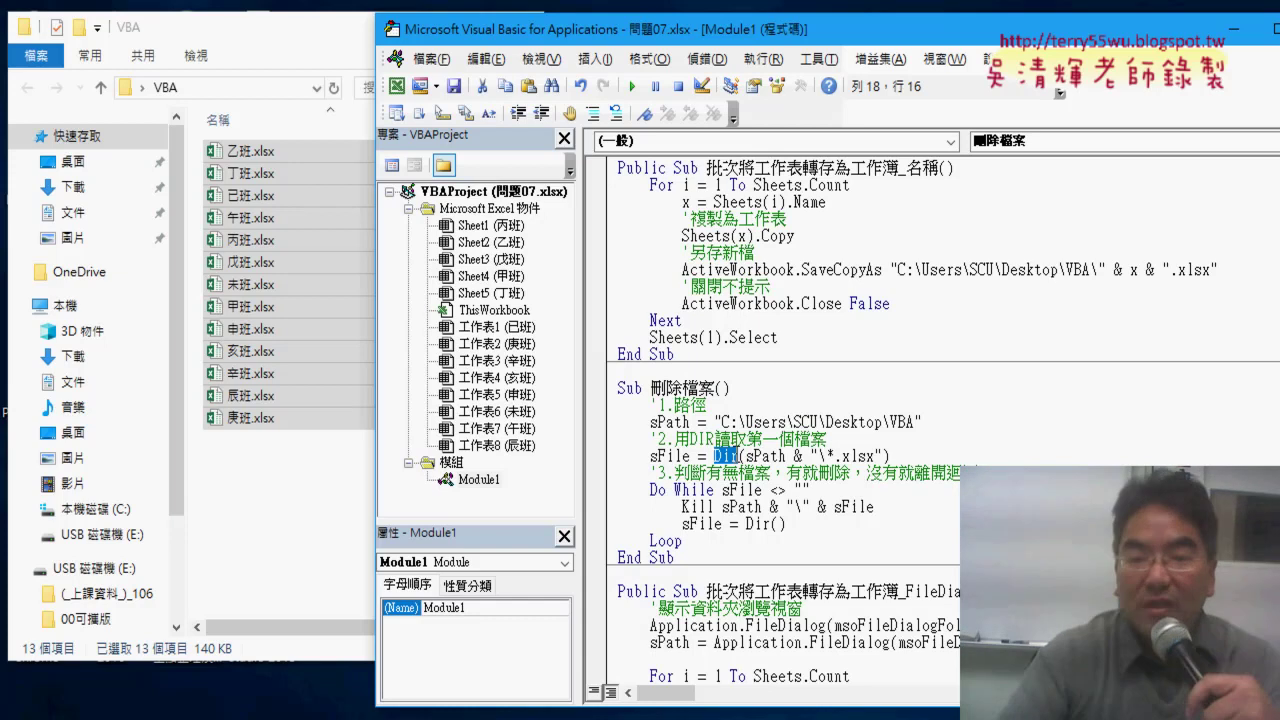
Set a breakpoint on the sFile = Dir line and run 刪除檔案 until it pauses there
drag(746, 456, 889, 456)
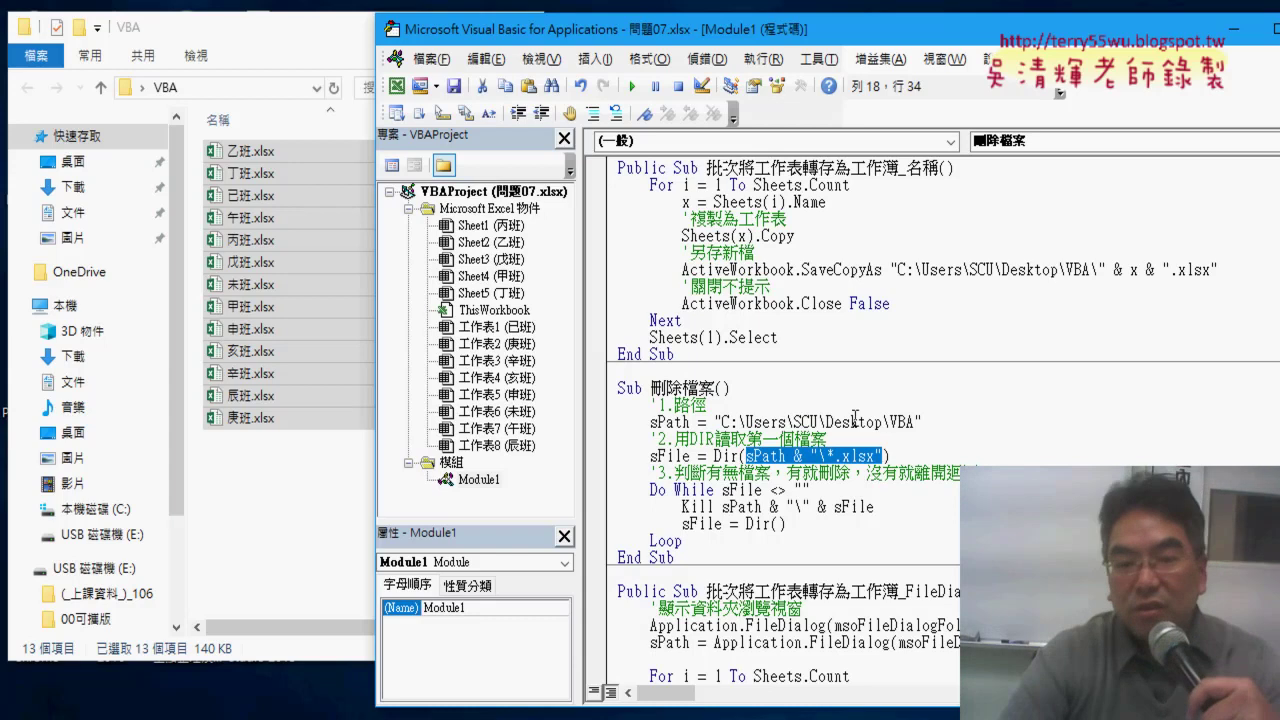
click(597, 456)
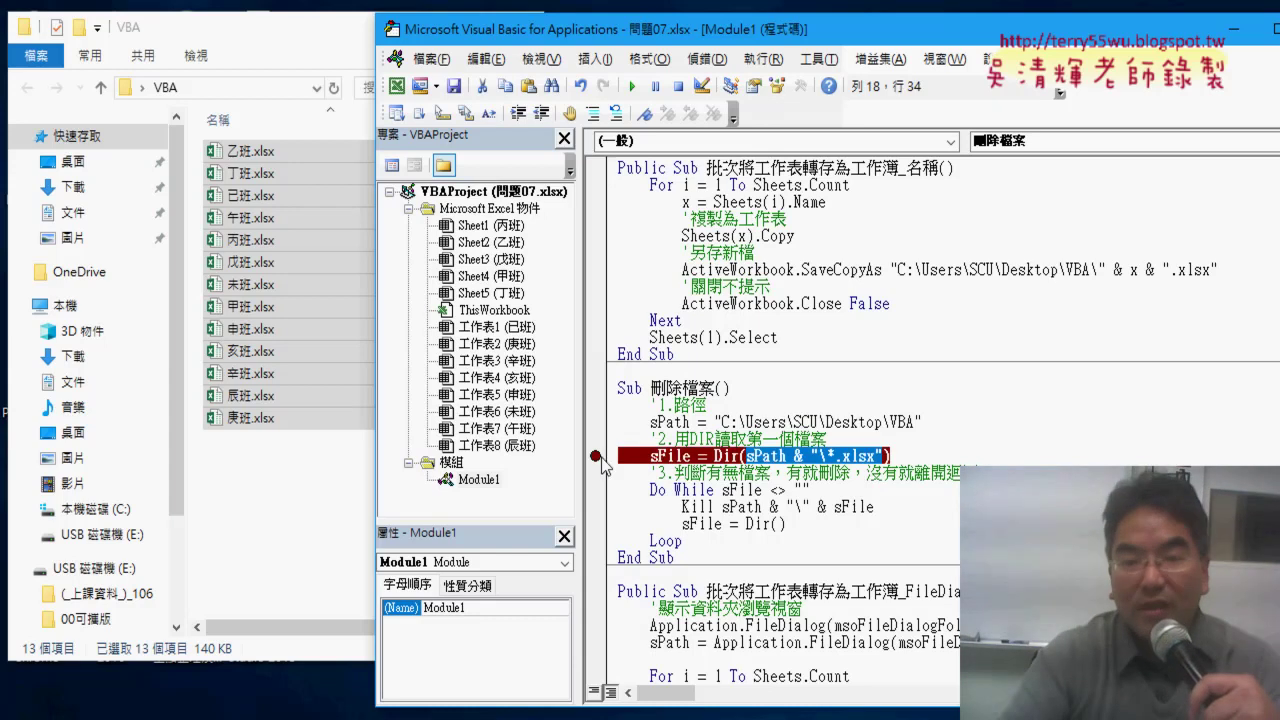
click(633, 87)
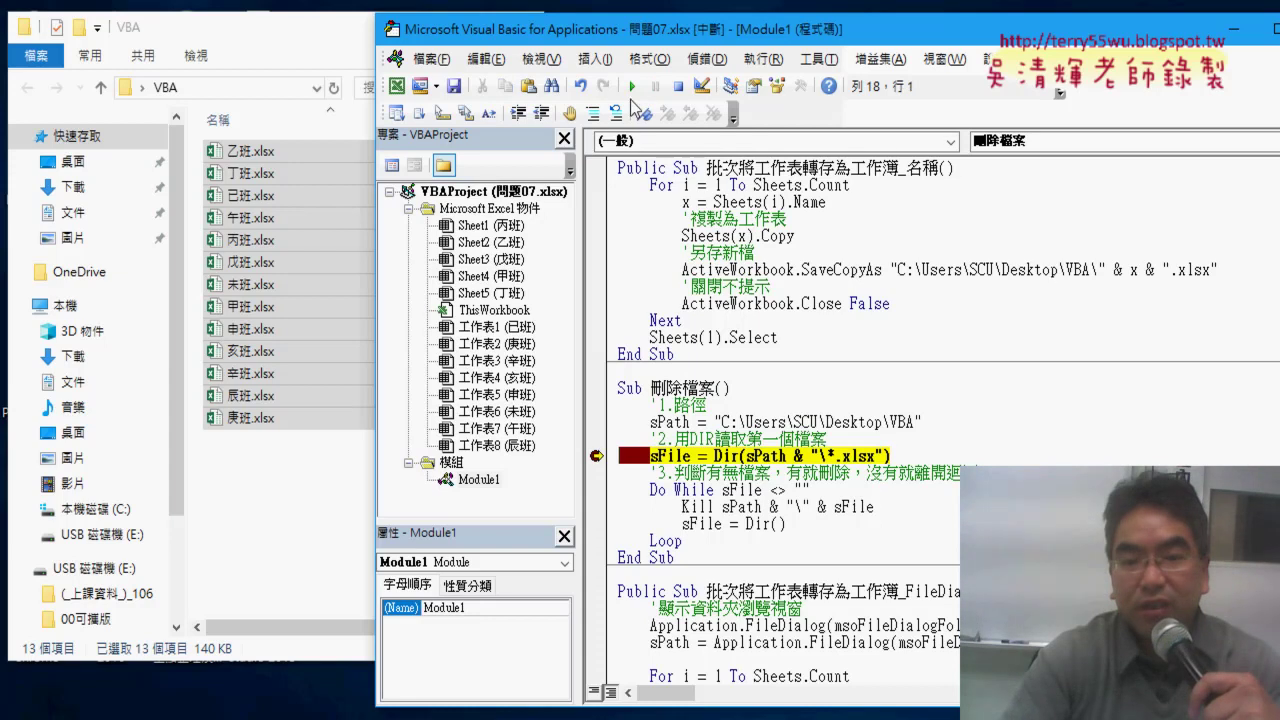
mouse_move(669, 420)
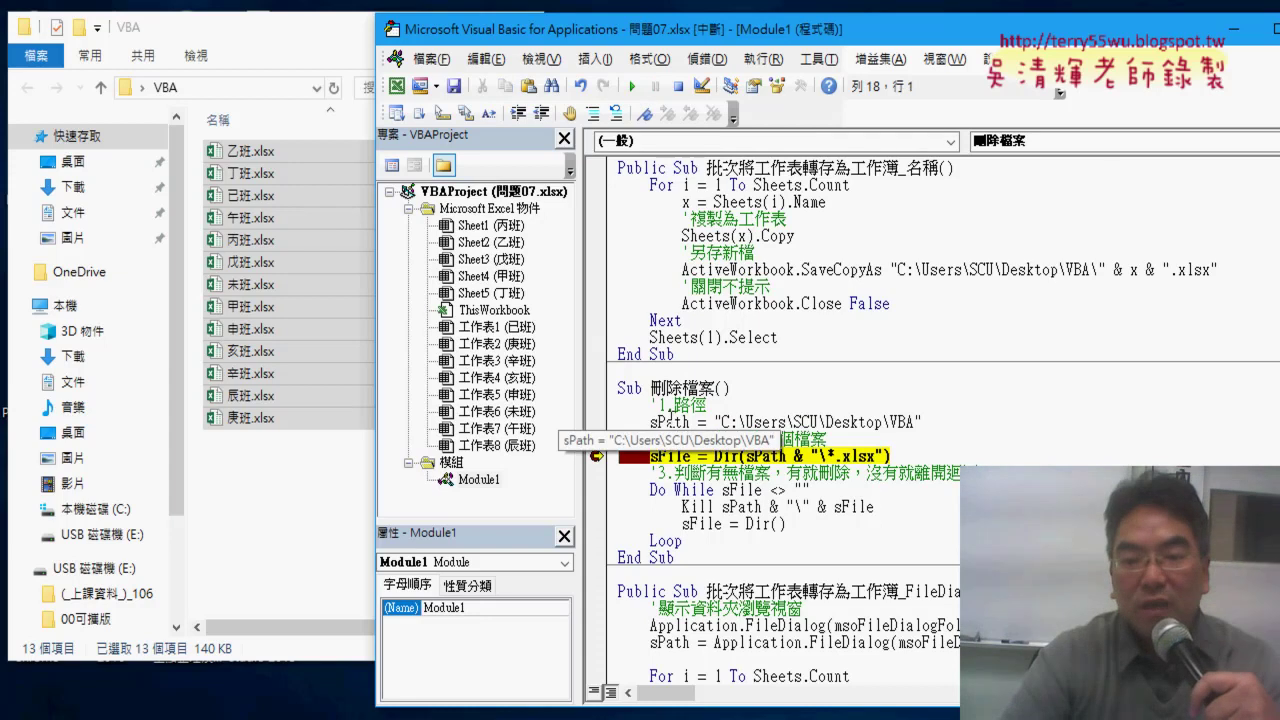
mouse_move(762, 456)
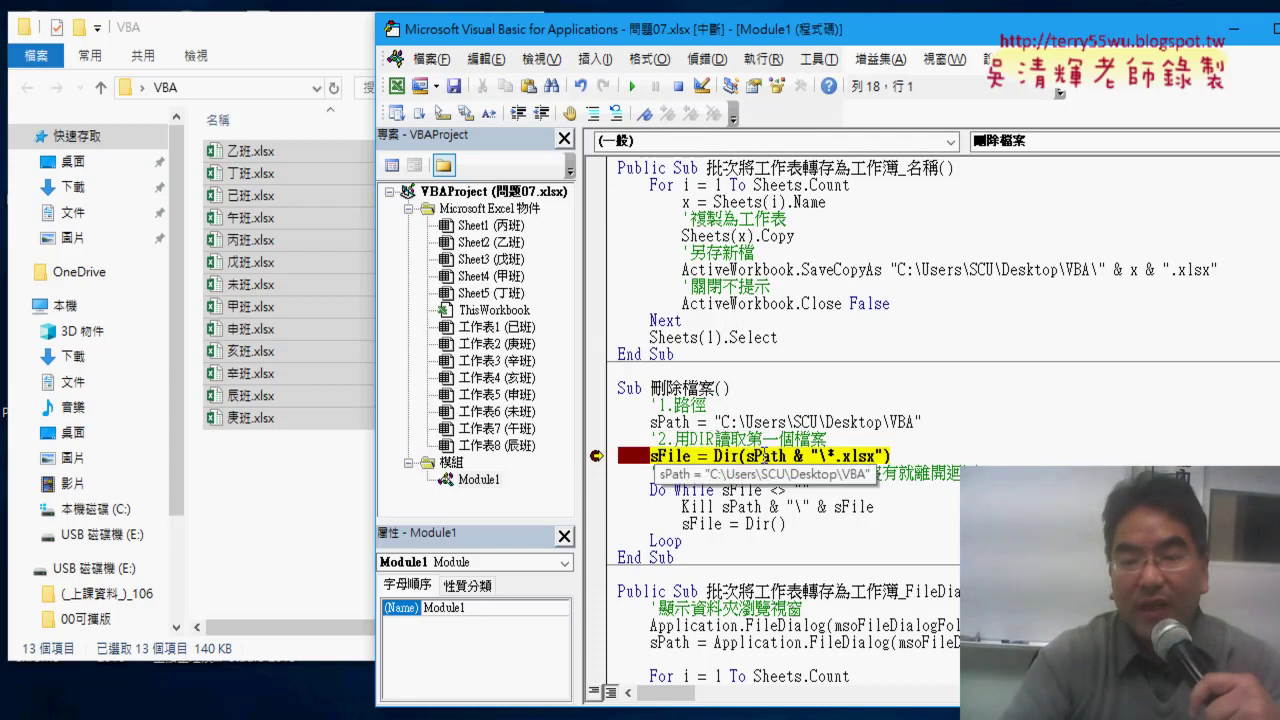
double_click(826, 456)
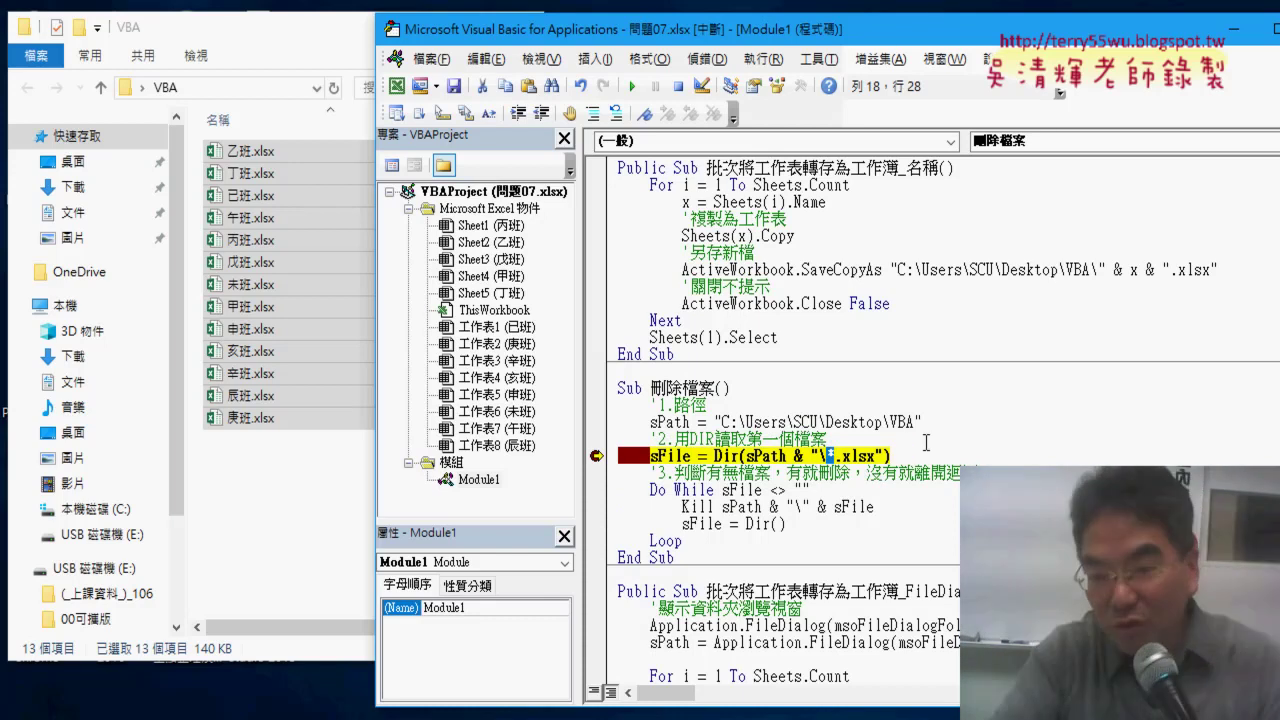
drag(843, 456, 874, 456)
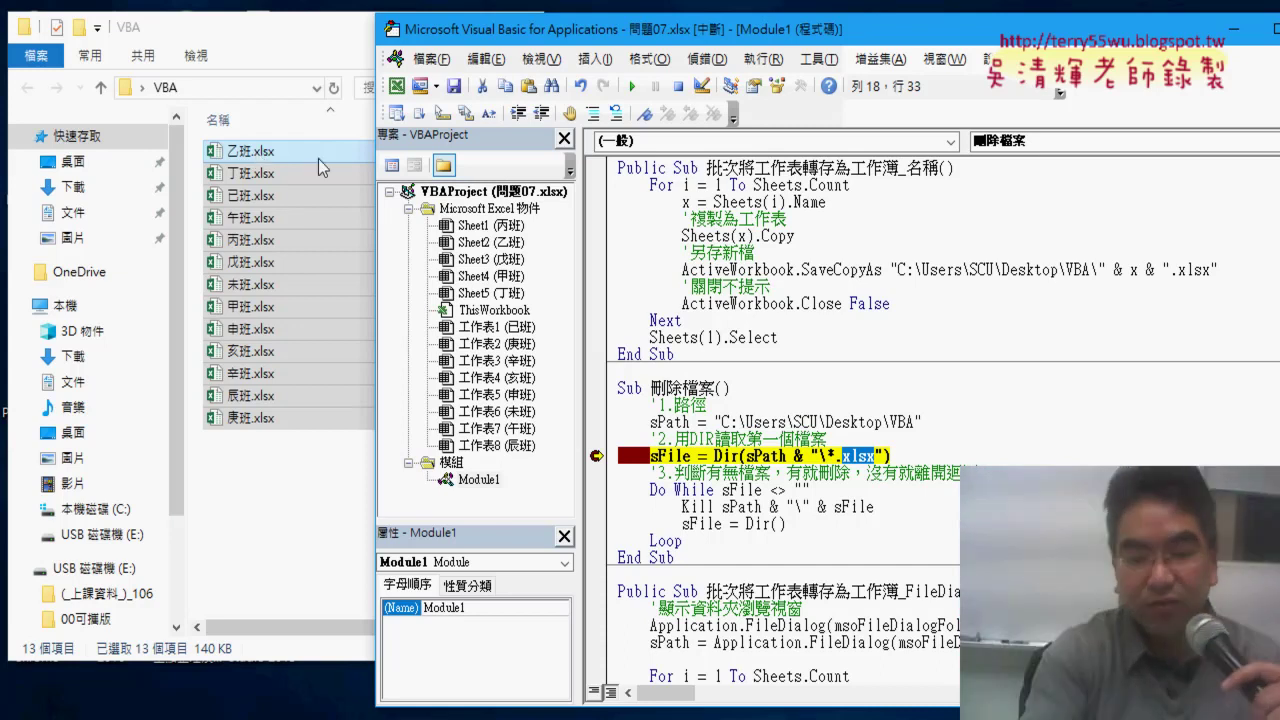
Step past the Dir line and confirm sFile holds 丁班.xlsx at the Do While check
key(F8)
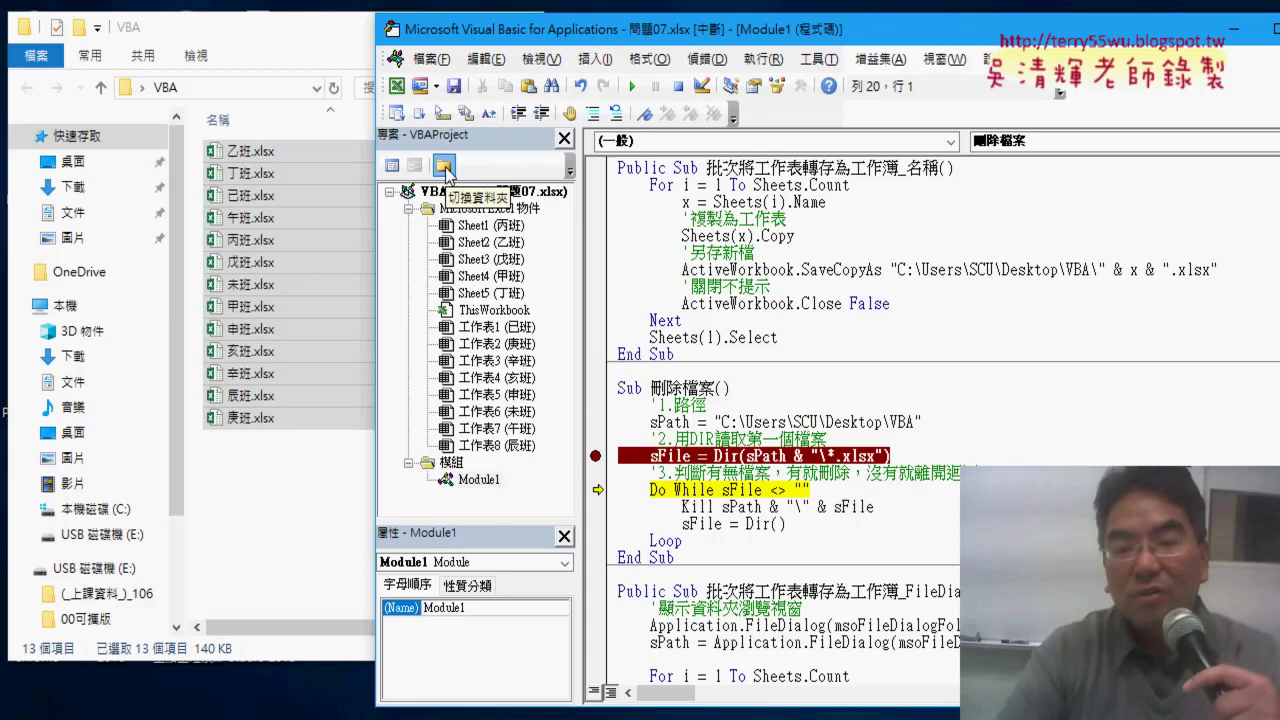
mouse_move(658, 462)
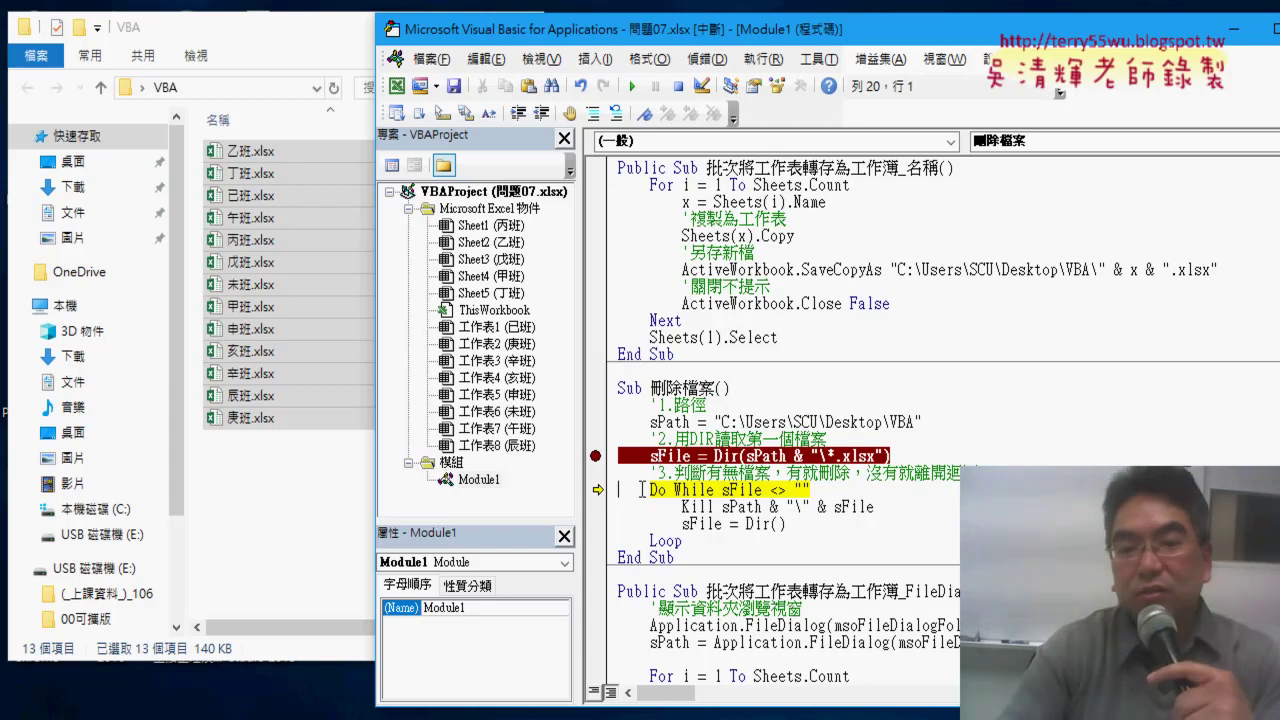
drag(650, 489, 820, 493)
mouse_move(751, 495)
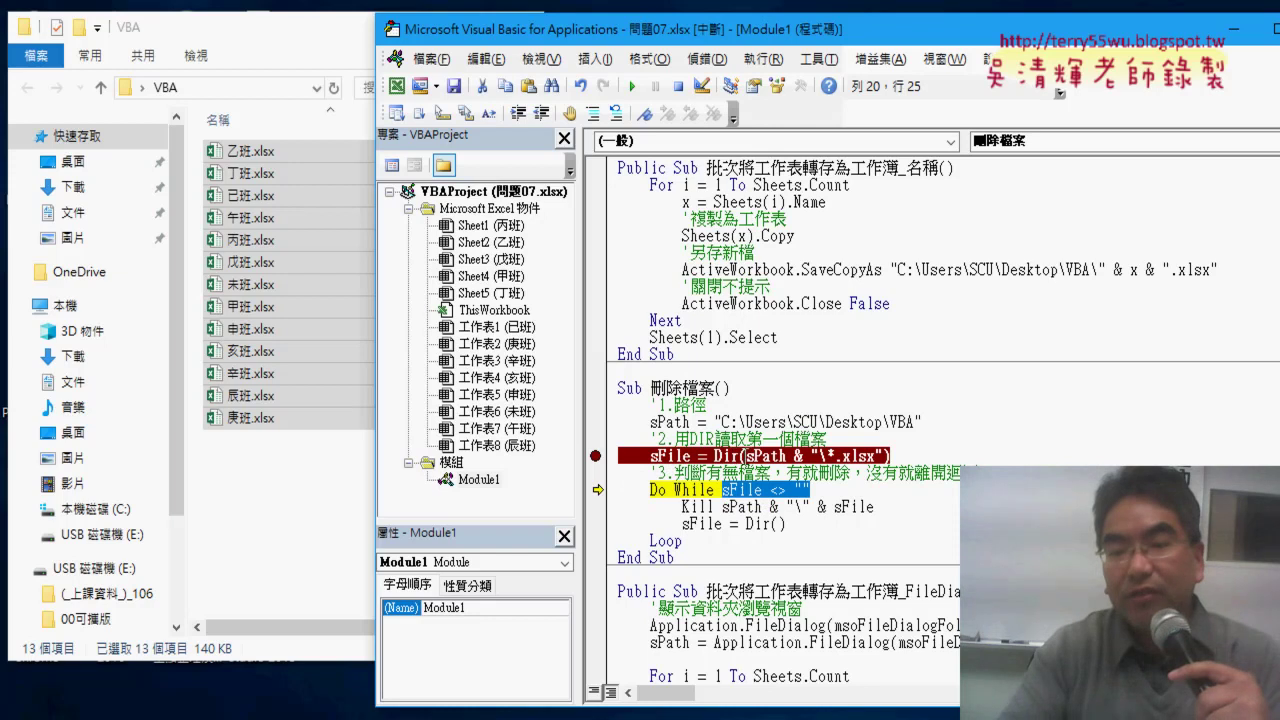
drag(747, 456, 876, 456)
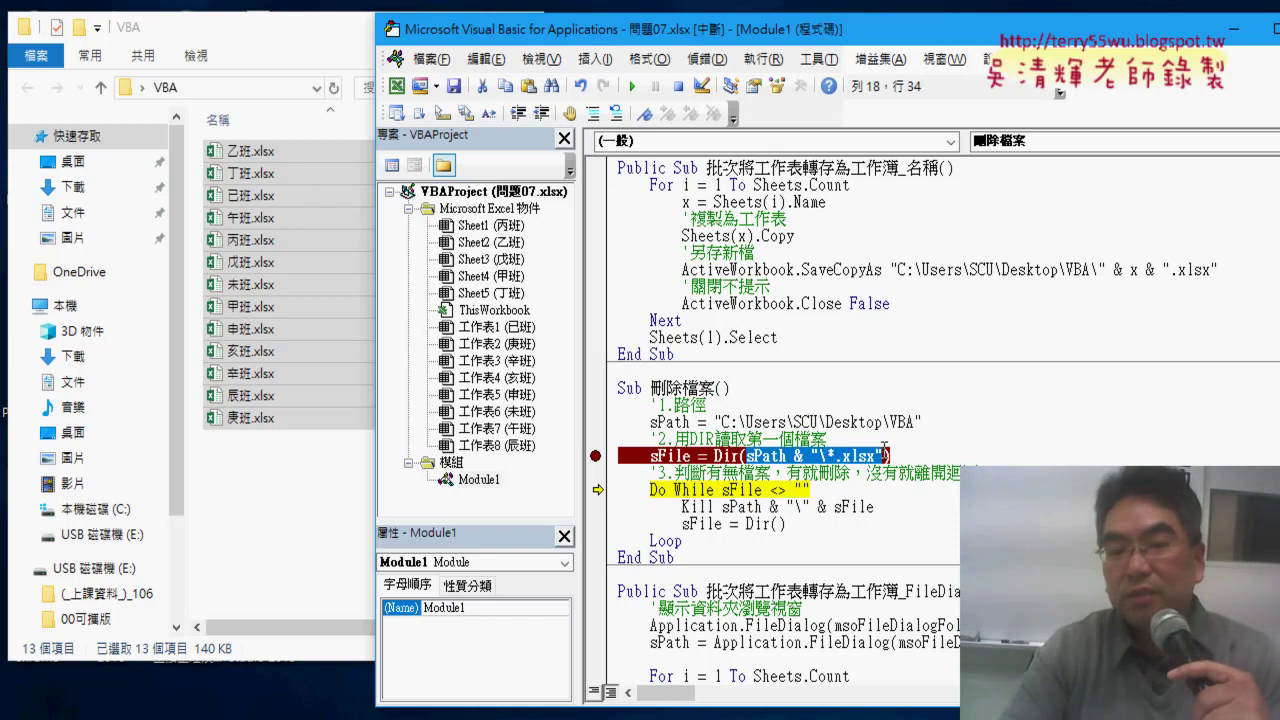
drag(788, 525, 746, 525)
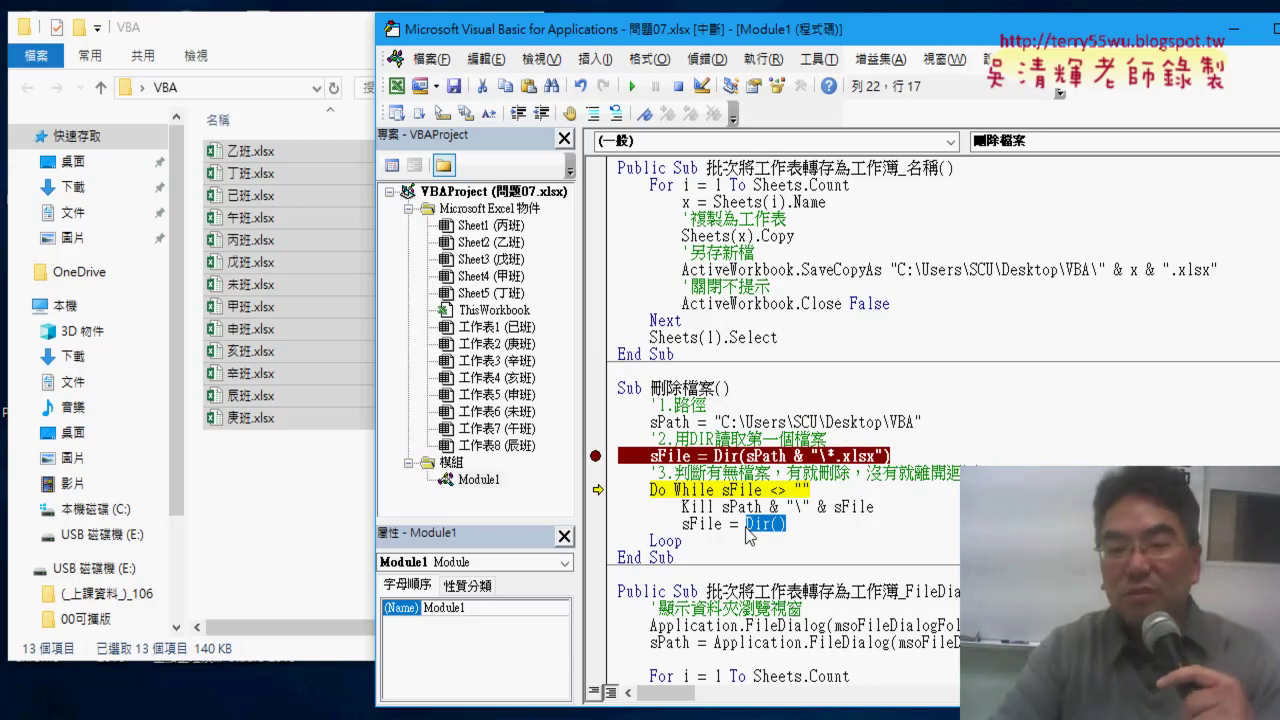
drag(712, 456, 890, 456)
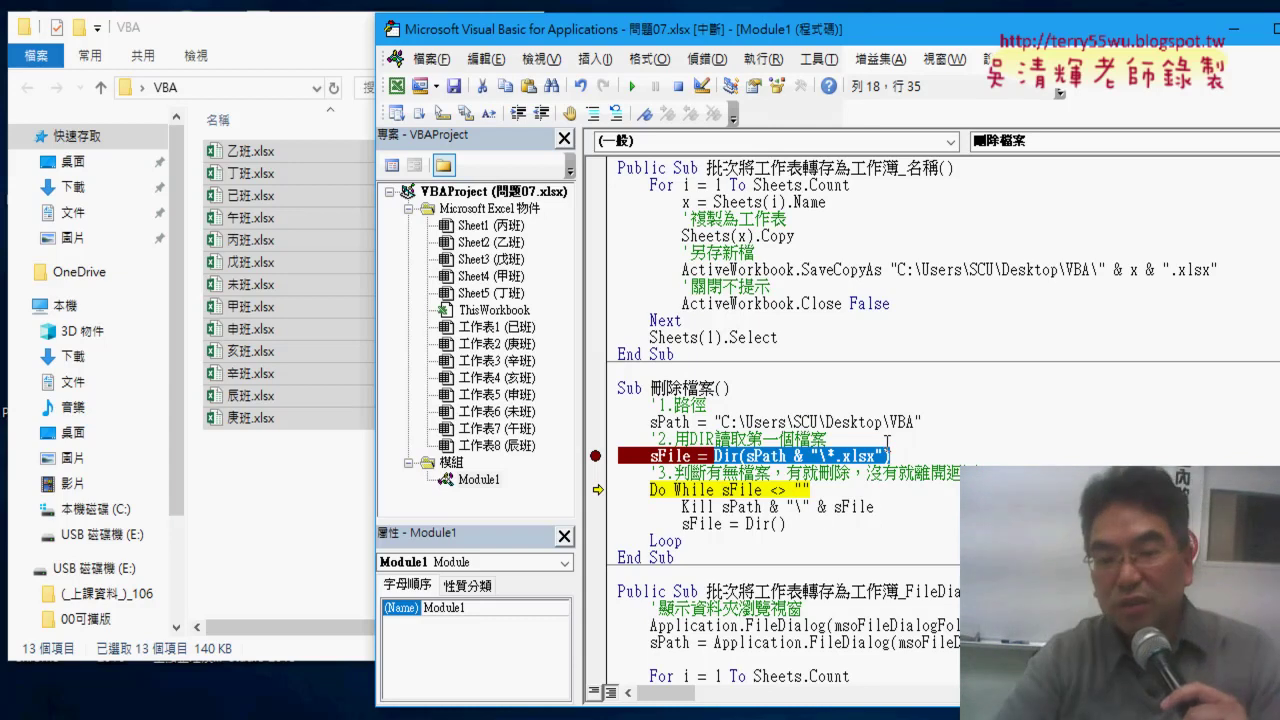
drag(806, 522, 762, 523)
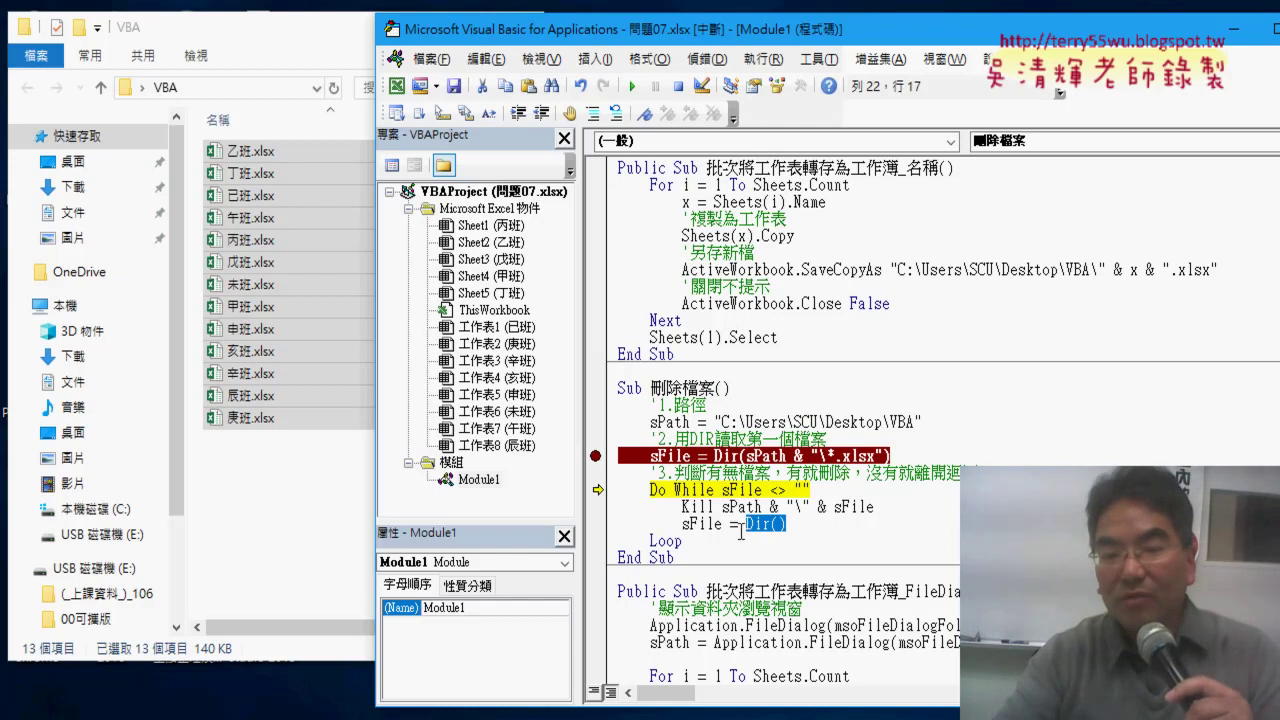
mouse_move(665, 456)
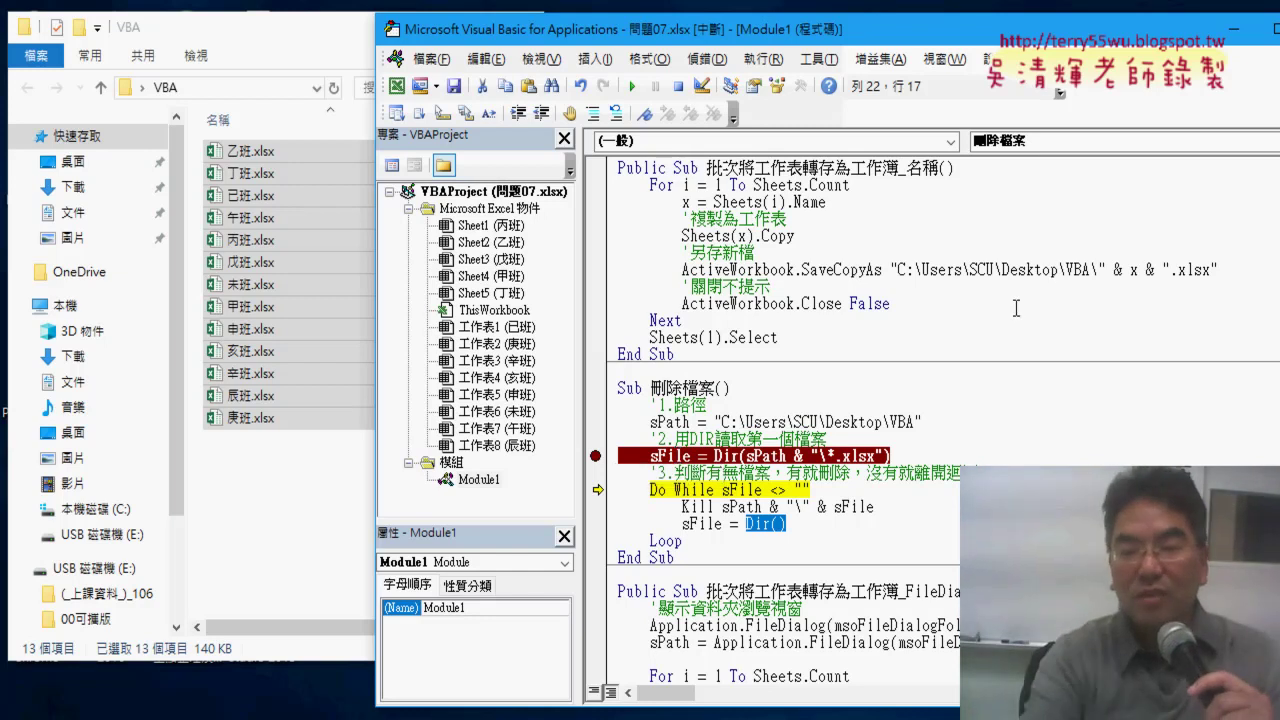
key(F8)
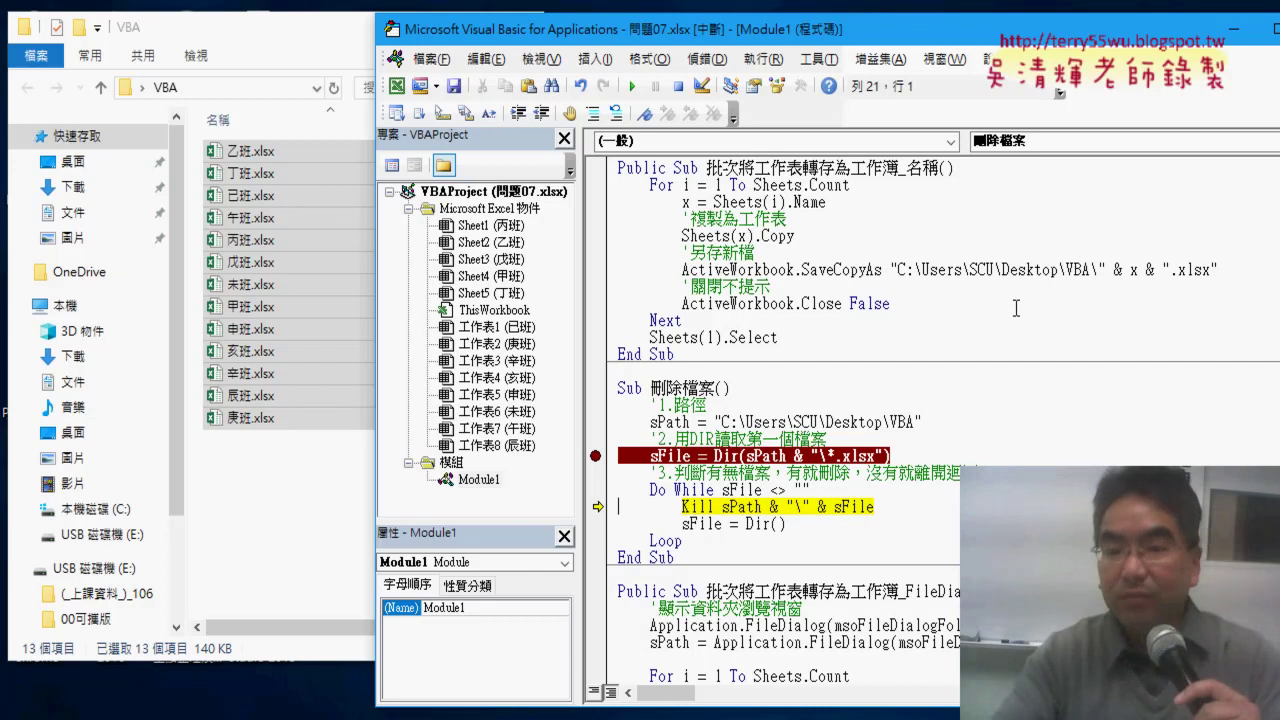
mouse_move(744, 509)
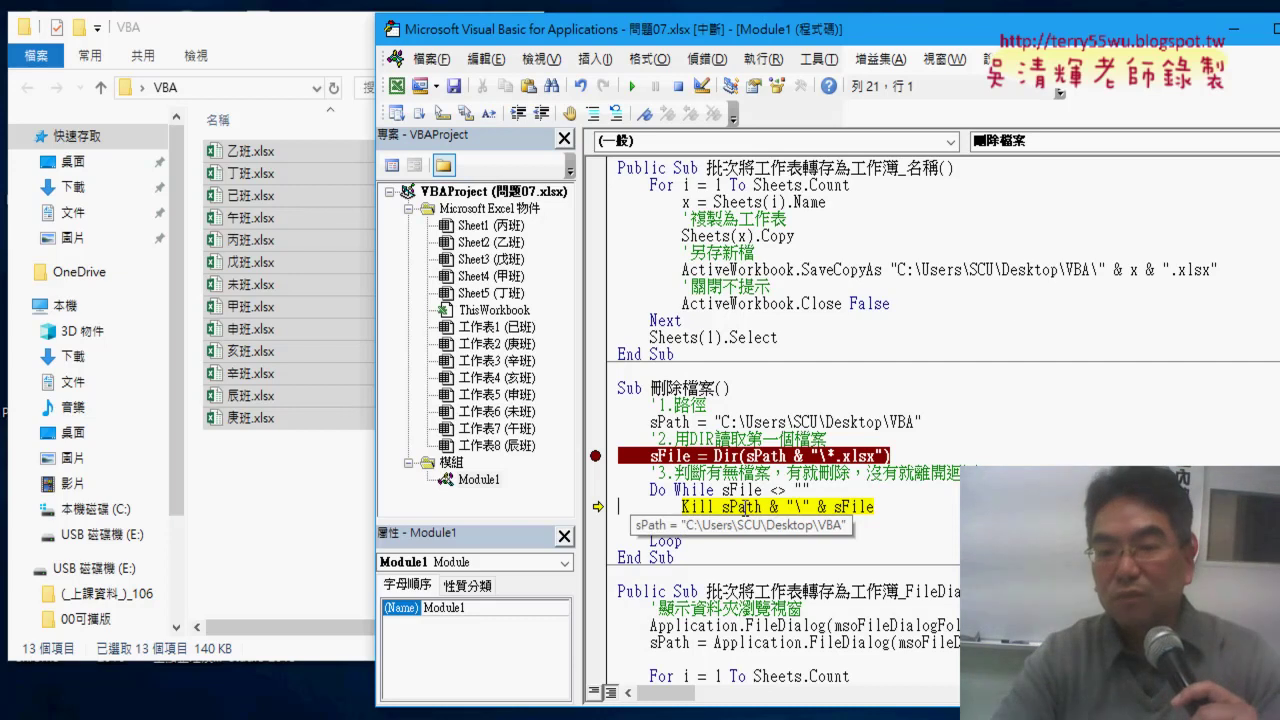
mouse_move(846, 503)
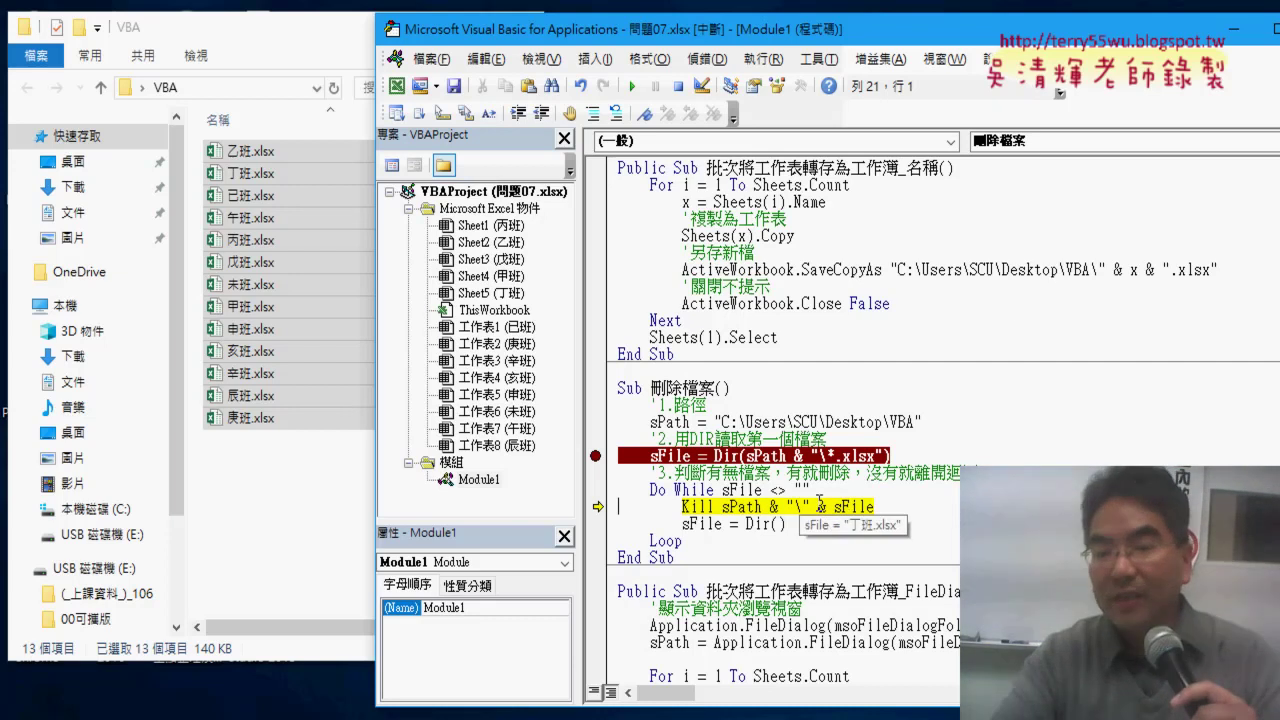
drag(786, 507, 811, 507)
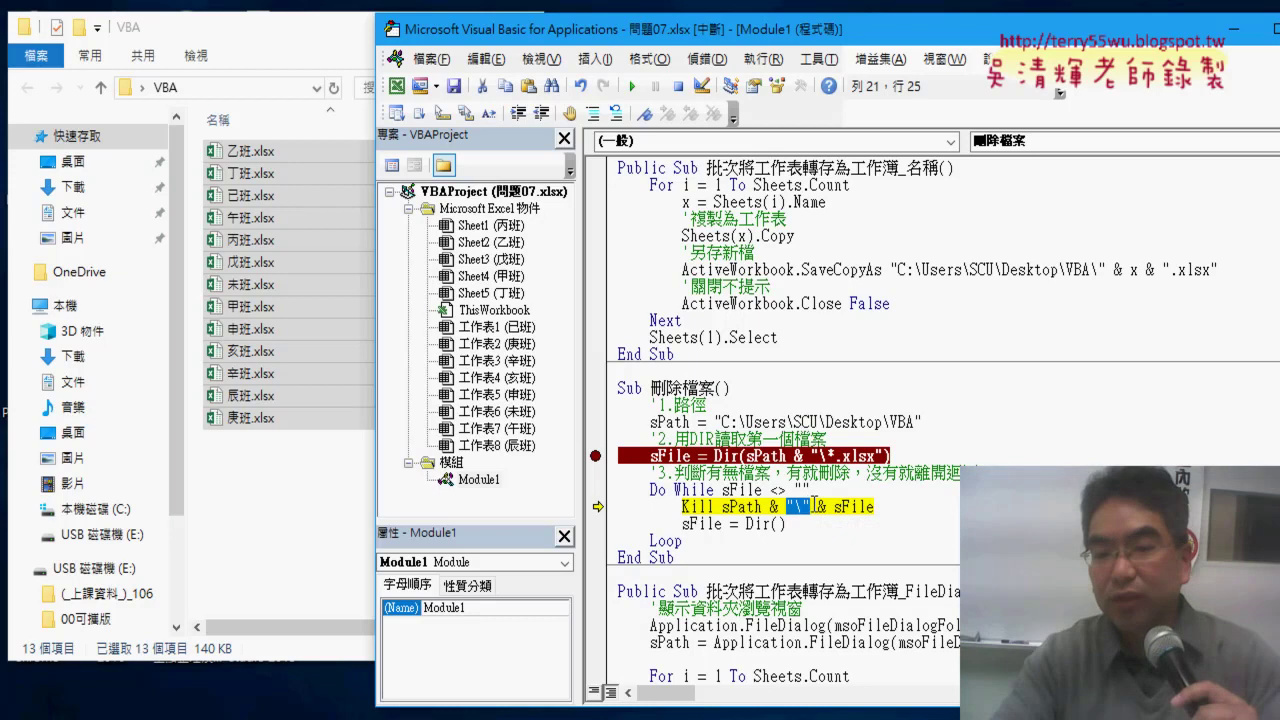
mouse_move(757, 507)
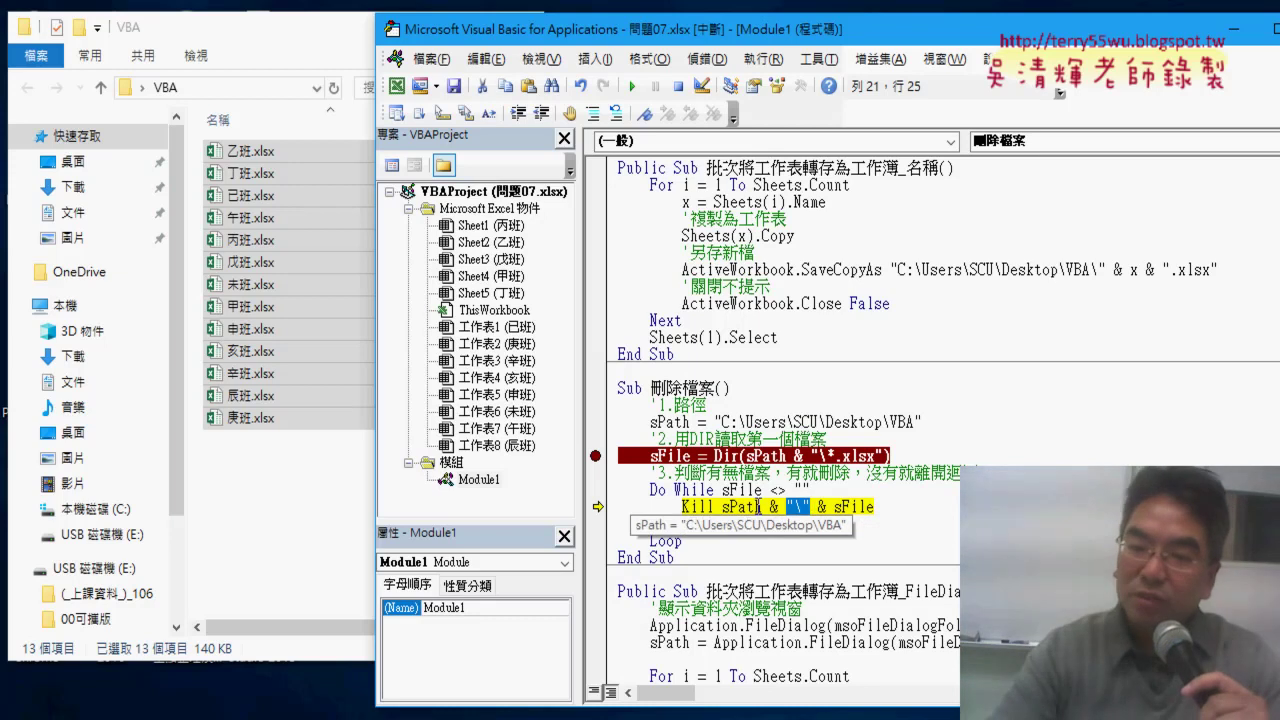
click(918, 422)
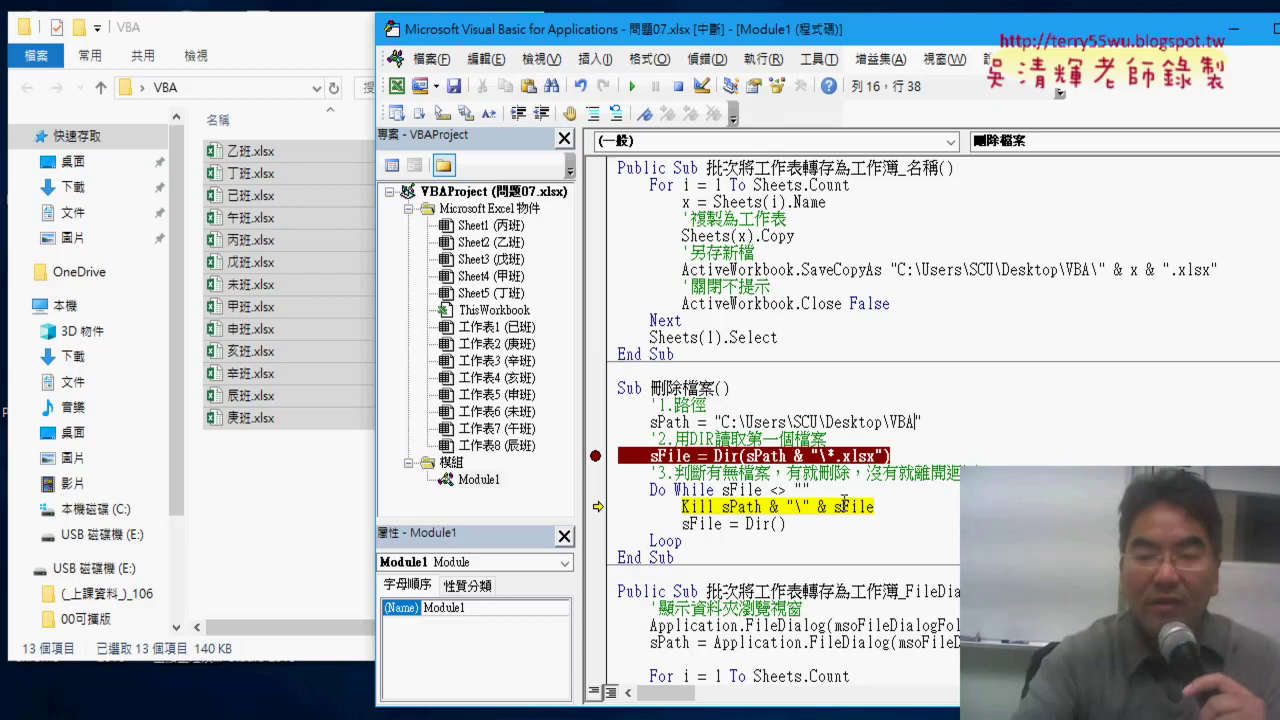
Run the first loop pass, deleting 丁班.xlsx and fetching the next file name
key(F8)
mouse_move(703, 521)
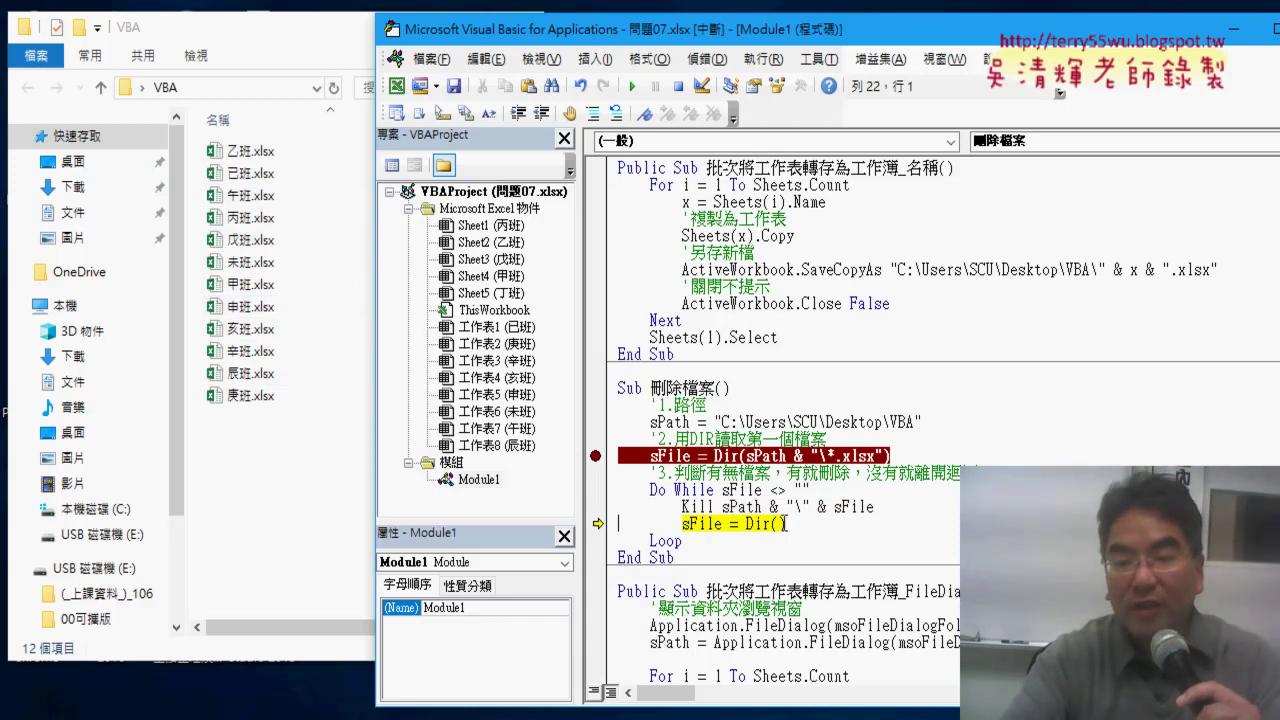
drag(786, 523, 742, 525)
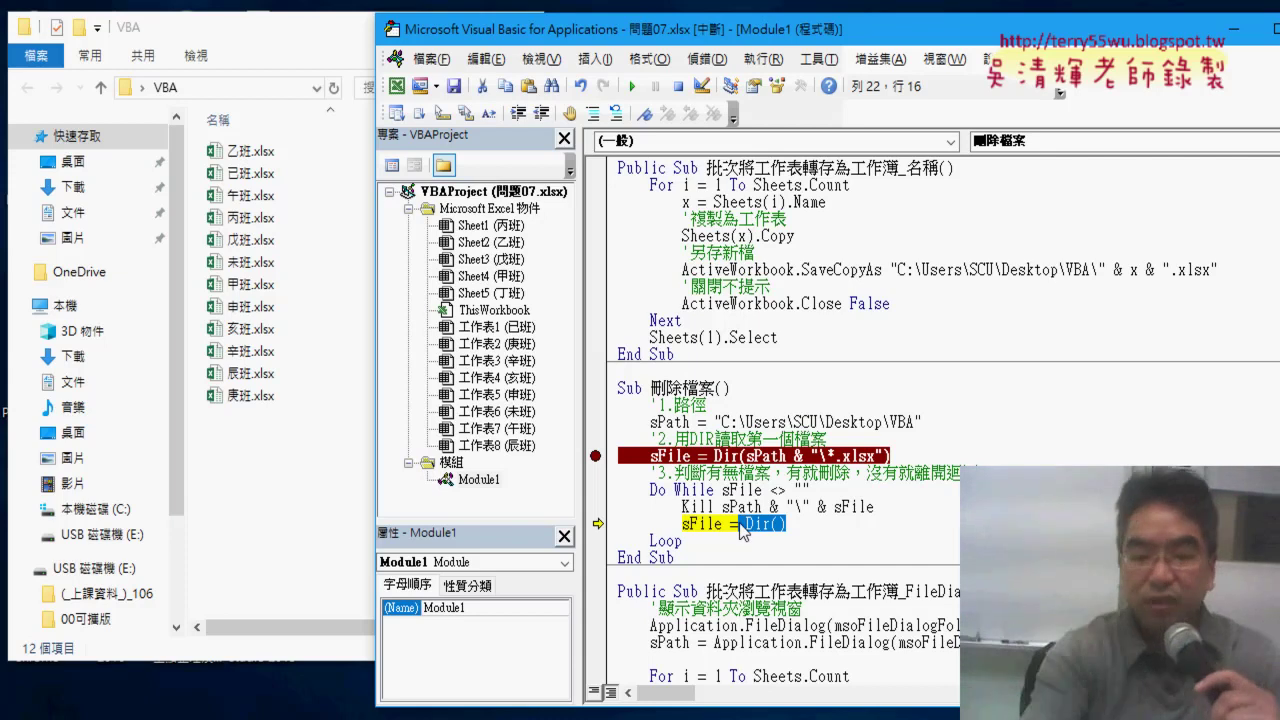
key(F8)
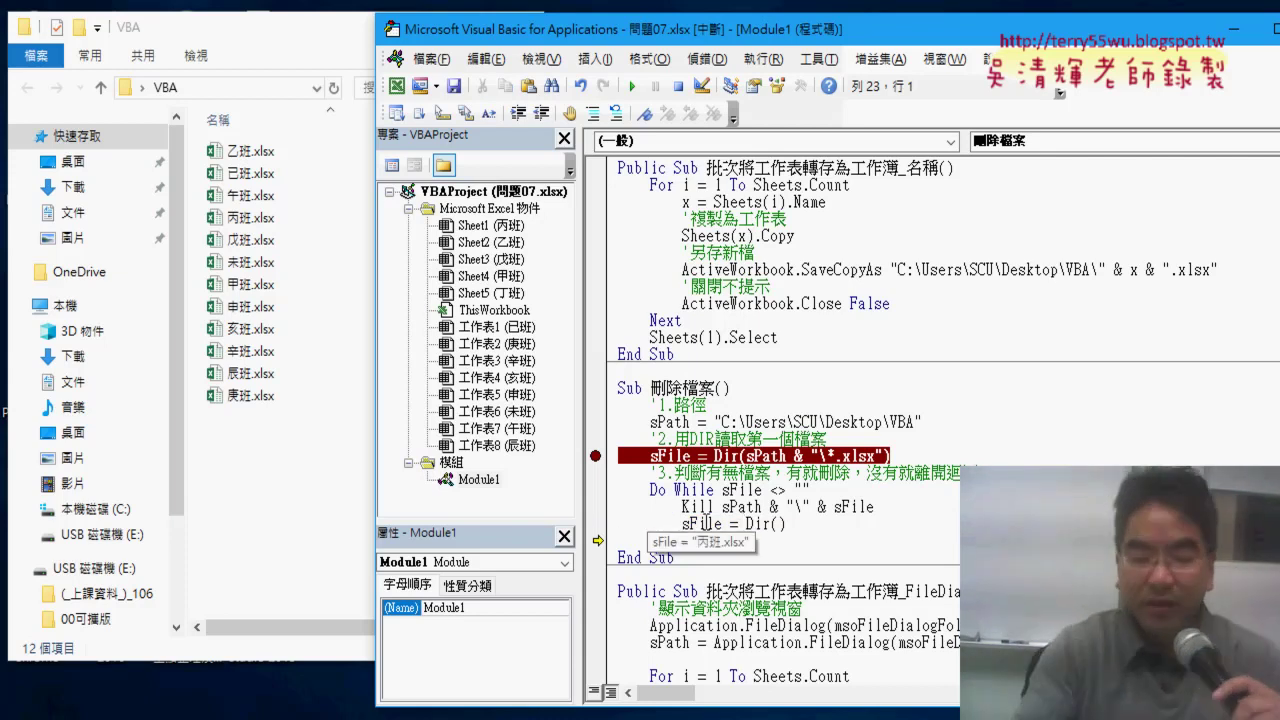
key(F8)
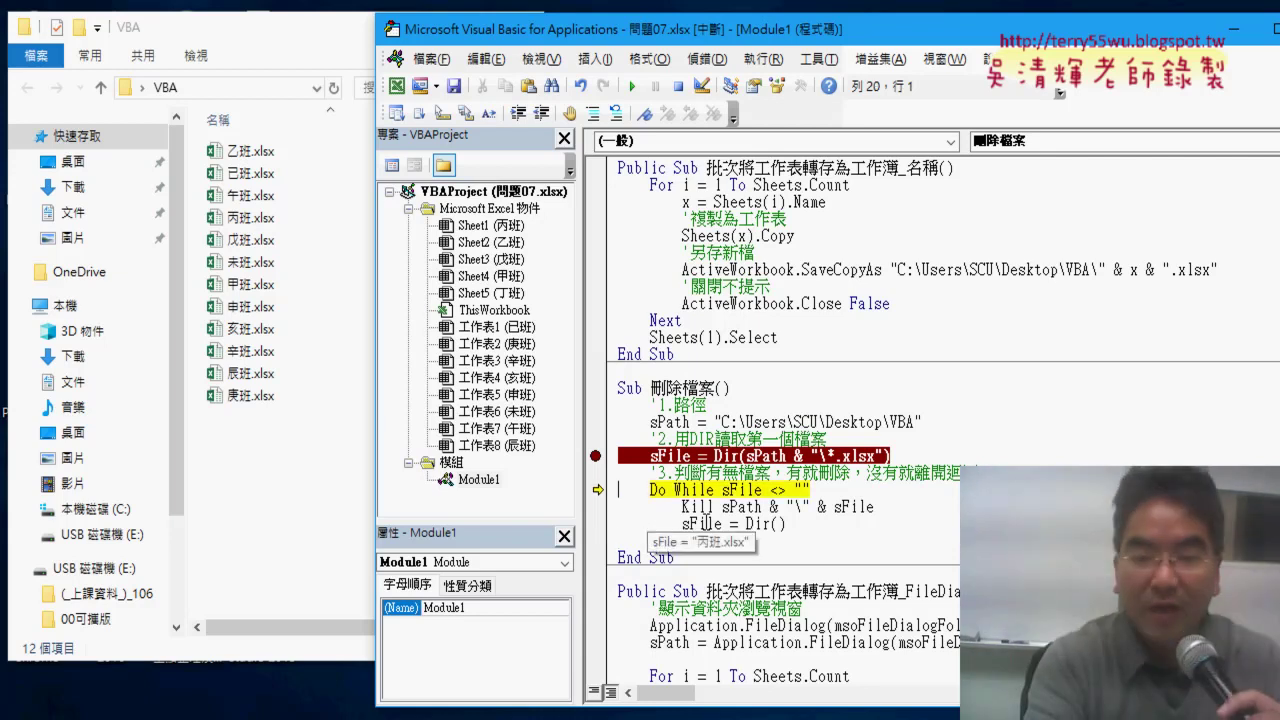
Keep stepping the loop, deleting 乙班, 丙班, 戊班, 庚班, 未班, 甲班 until only 辰班.xlsx remains
key(F8)
key(F8)
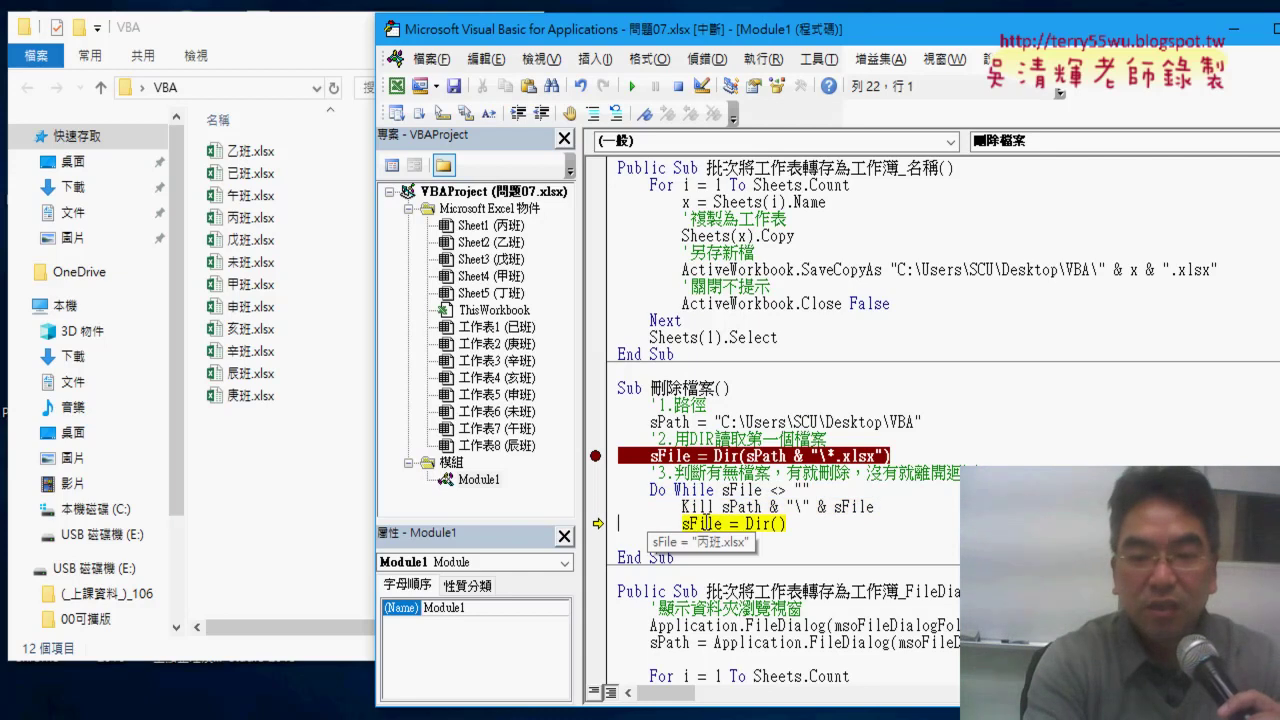
key(F8)
key(F8)
key(F8)
key(F8)
key(F8)
key(F8)
key(F8)
key(F8)
key(F8)
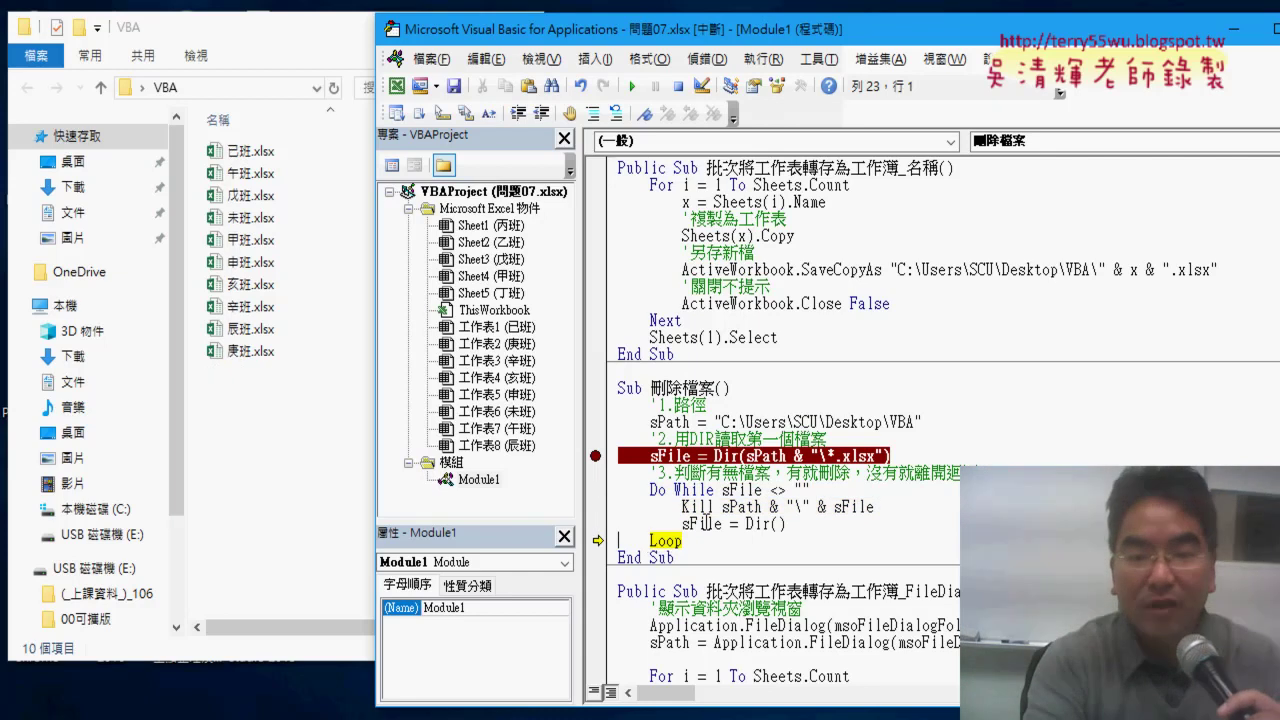
key(F8)
key(F8)
key(F8)
key(F8)
key(F8)
key(F8)
key(F8)
key(F8)
key(F8)
key(F8)
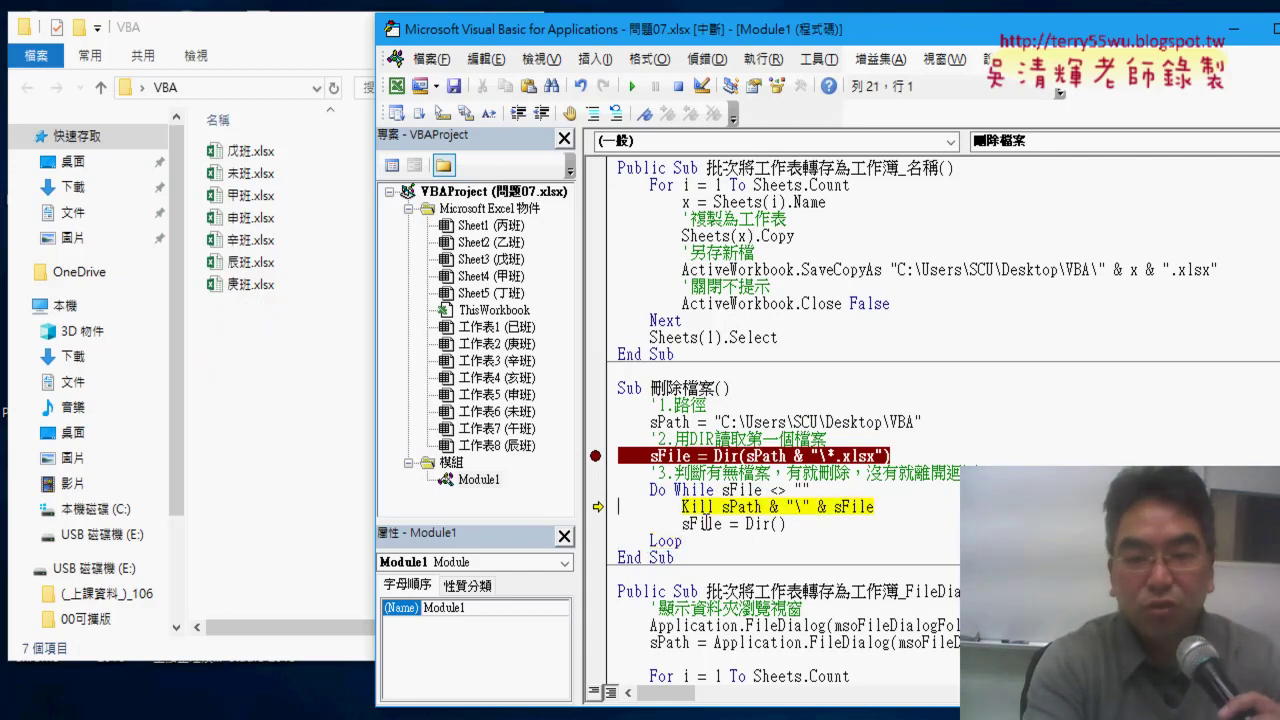
key(F8)
key(F8)
key(F8)
key(F8)
key(F8)
key(F8)
key(F8)
key(F8)
key(F8)
key(F8)
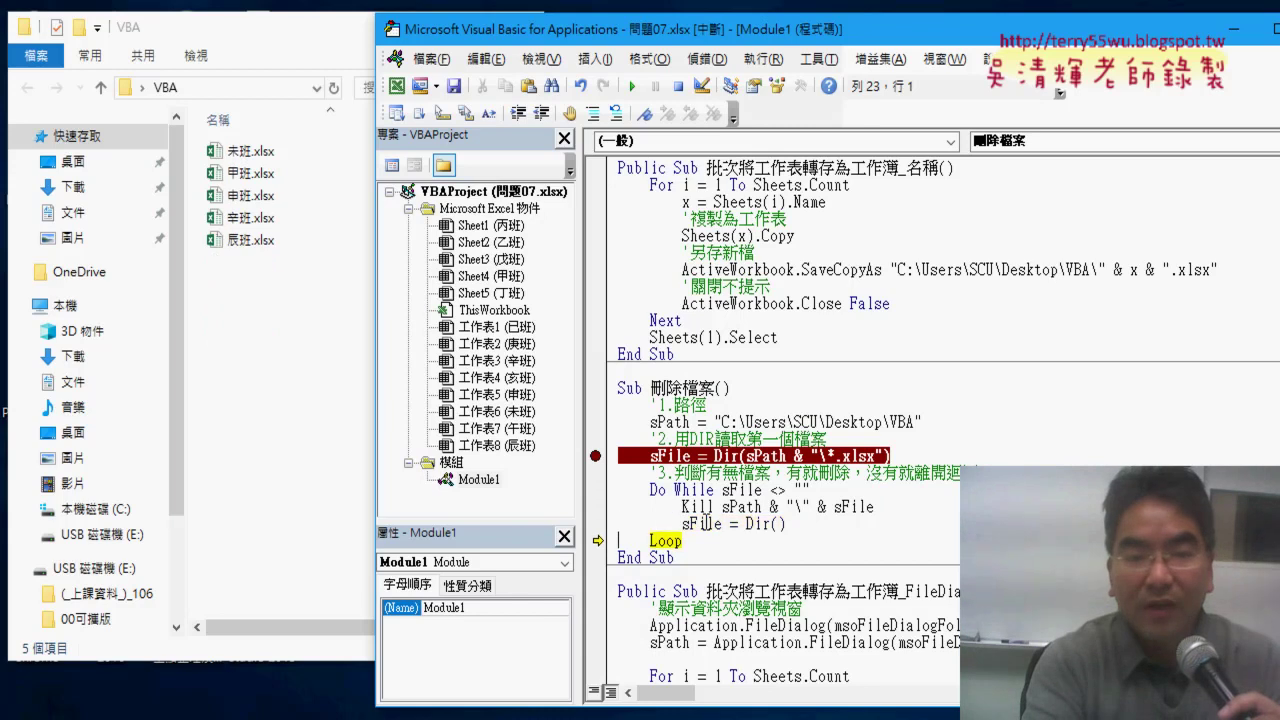
key(F8)
key(F8)
key(F8)
key(F8)
key(F8)
key(F8)
key(F8)
key(F8)
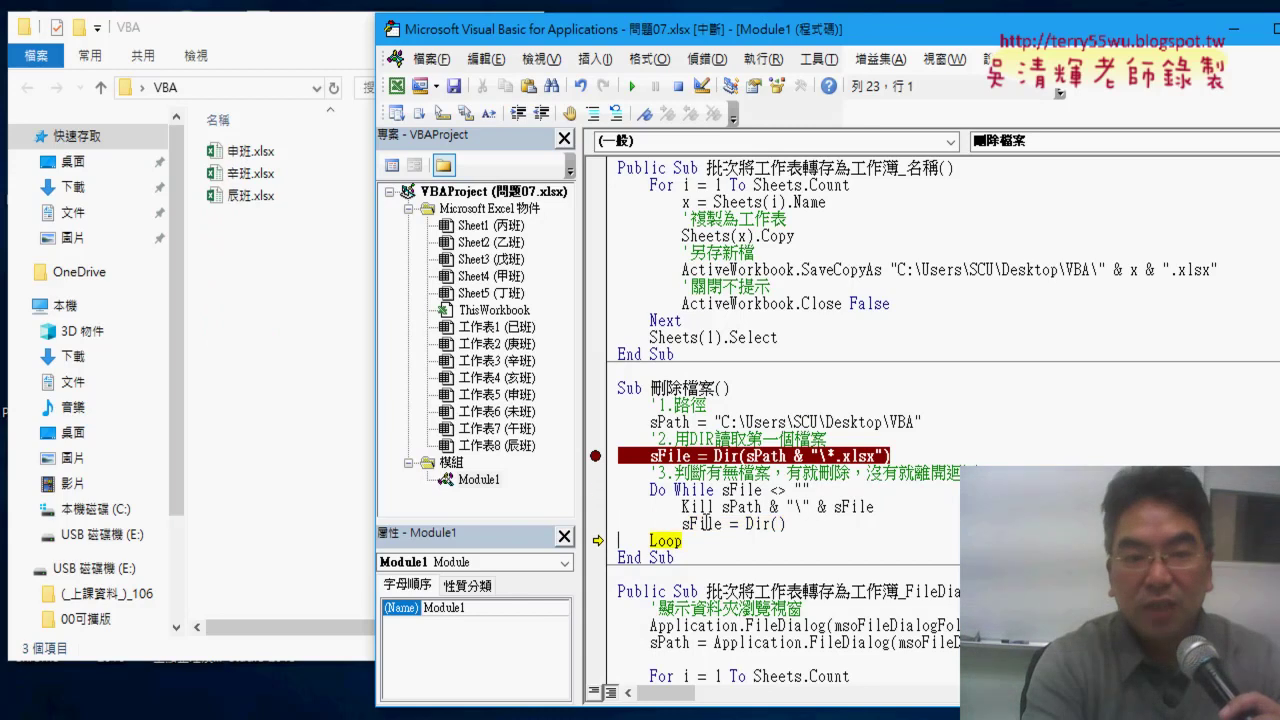
key(F8)
key(F8)
key(F8)
key(F8)
key(F8)
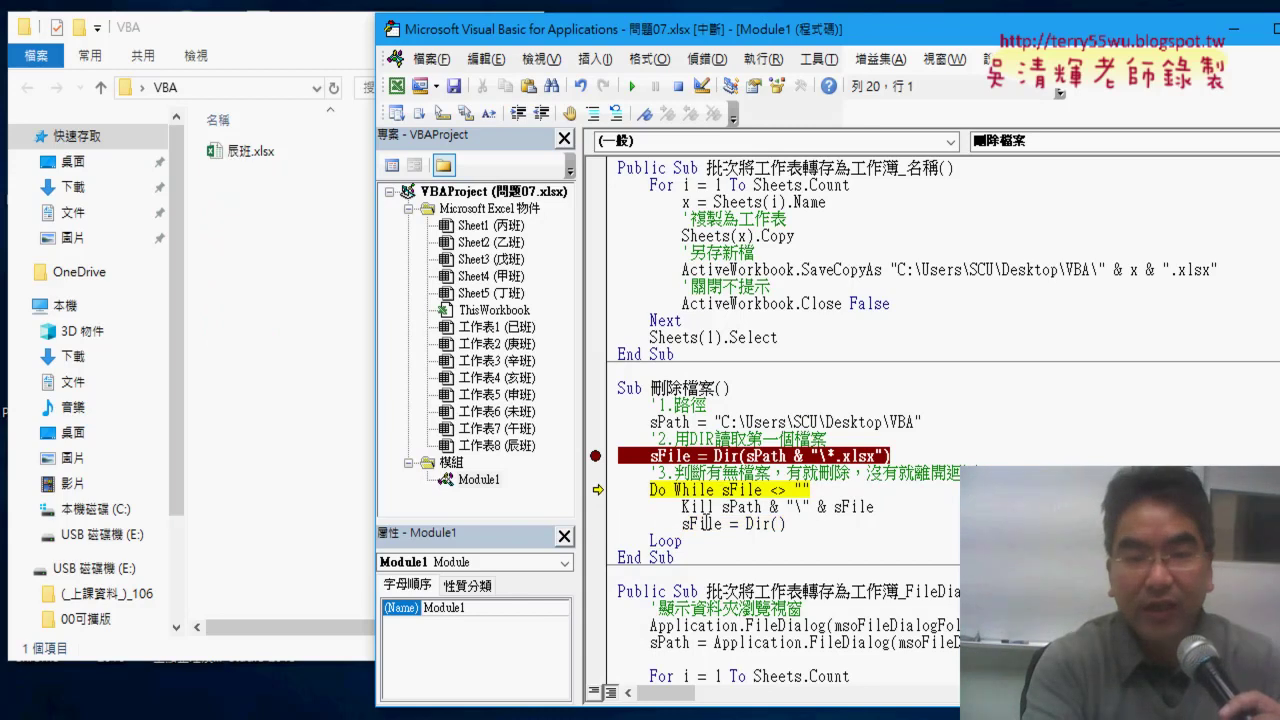
key(F8)
key(F8)
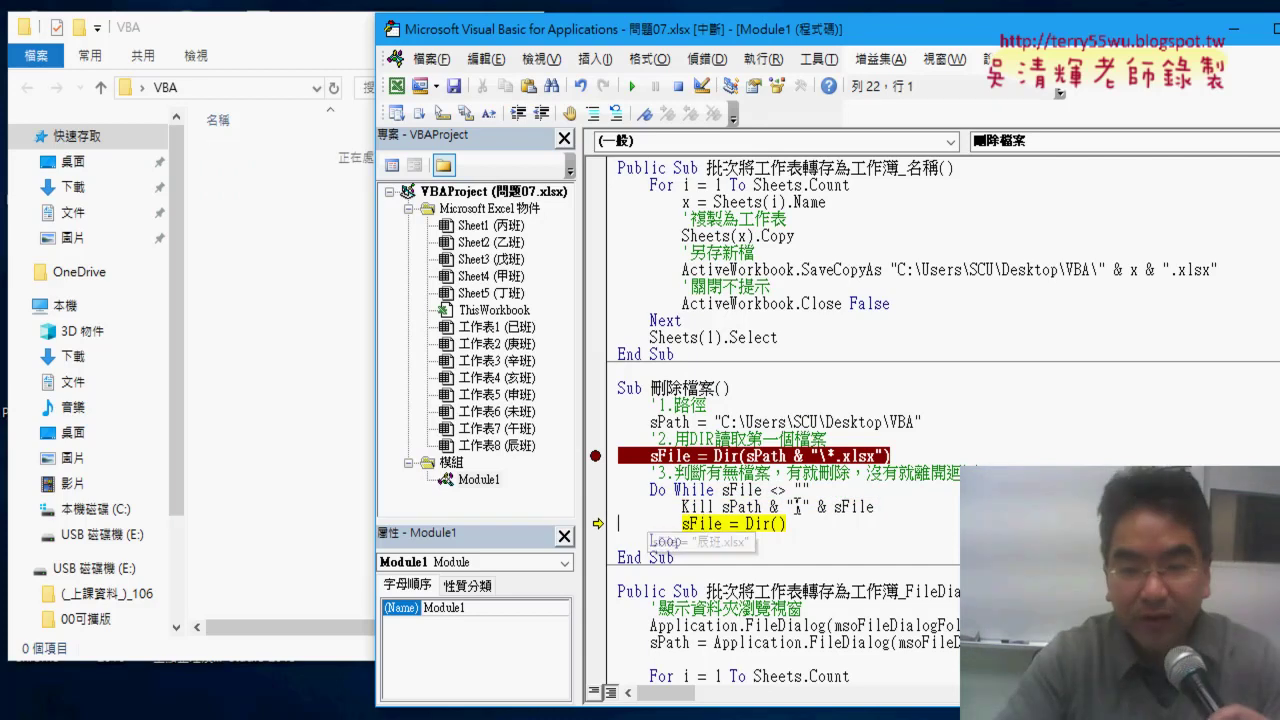
Step back to the loop check, confirm sFile <> "" is False, and finish at End Sub
key(F8)
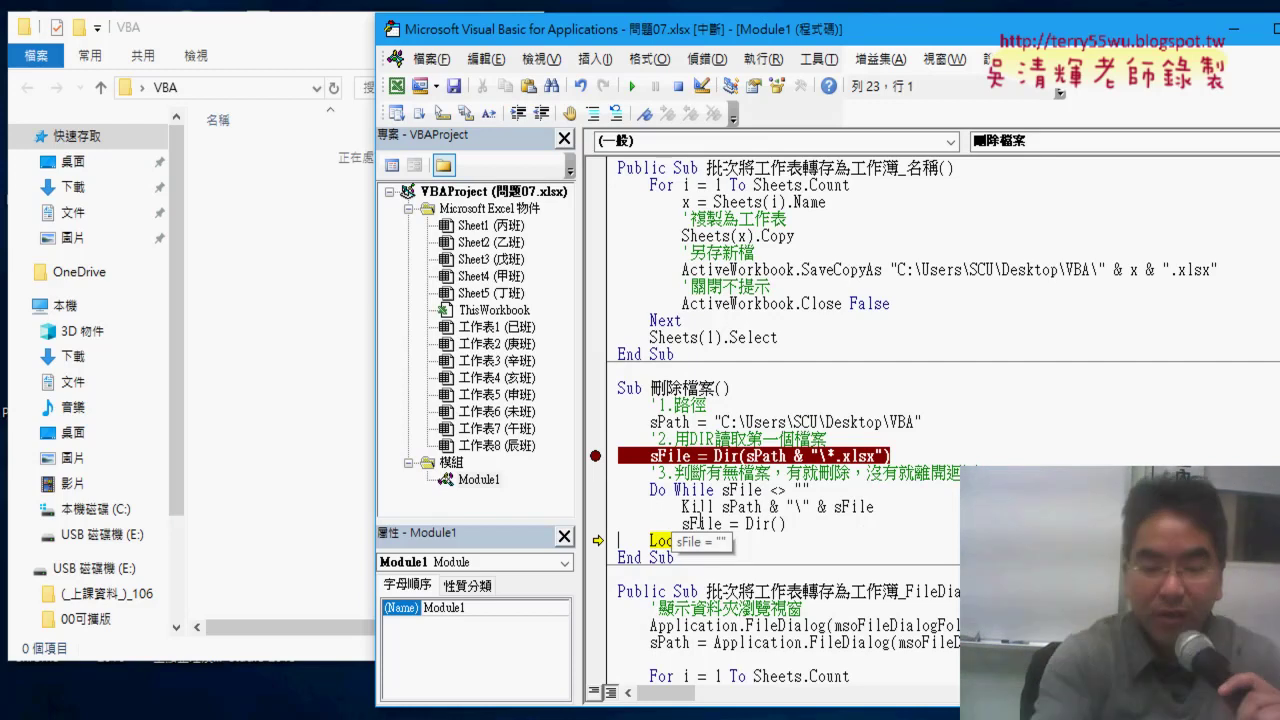
key(F8)
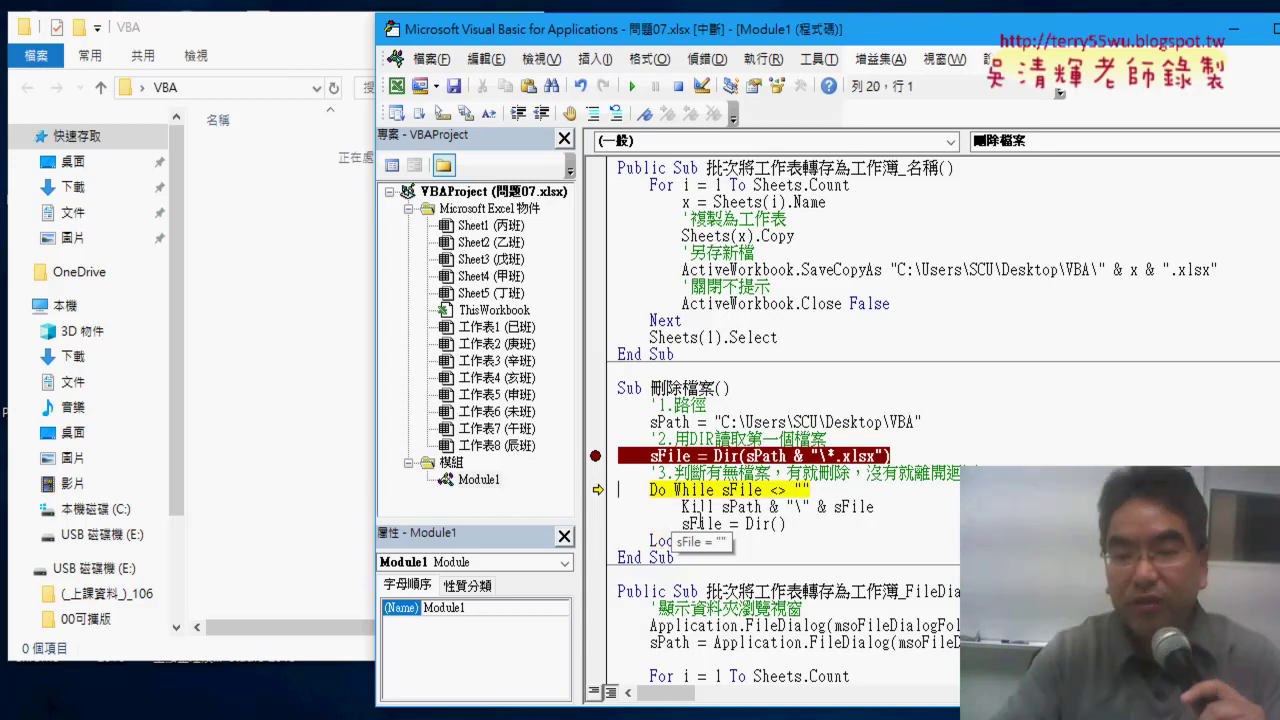
mouse_move(742, 494)
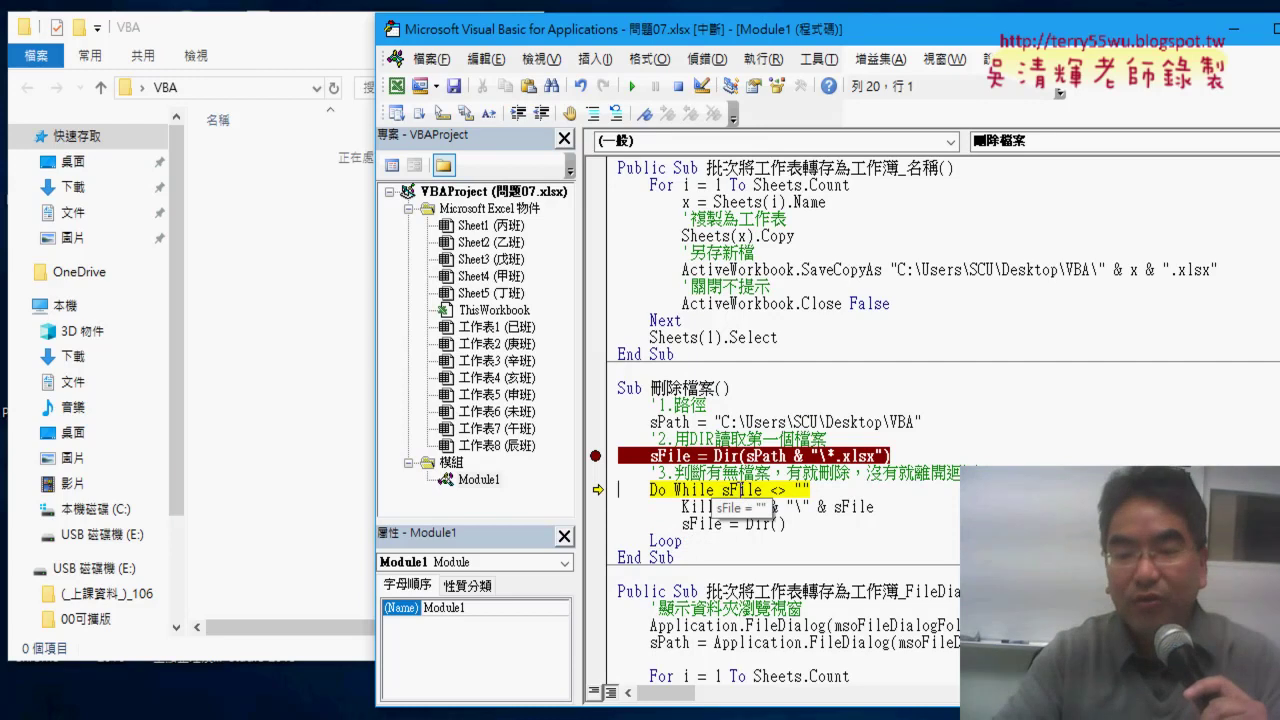
drag(810, 490, 763, 490)
mouse_move(745, 494)
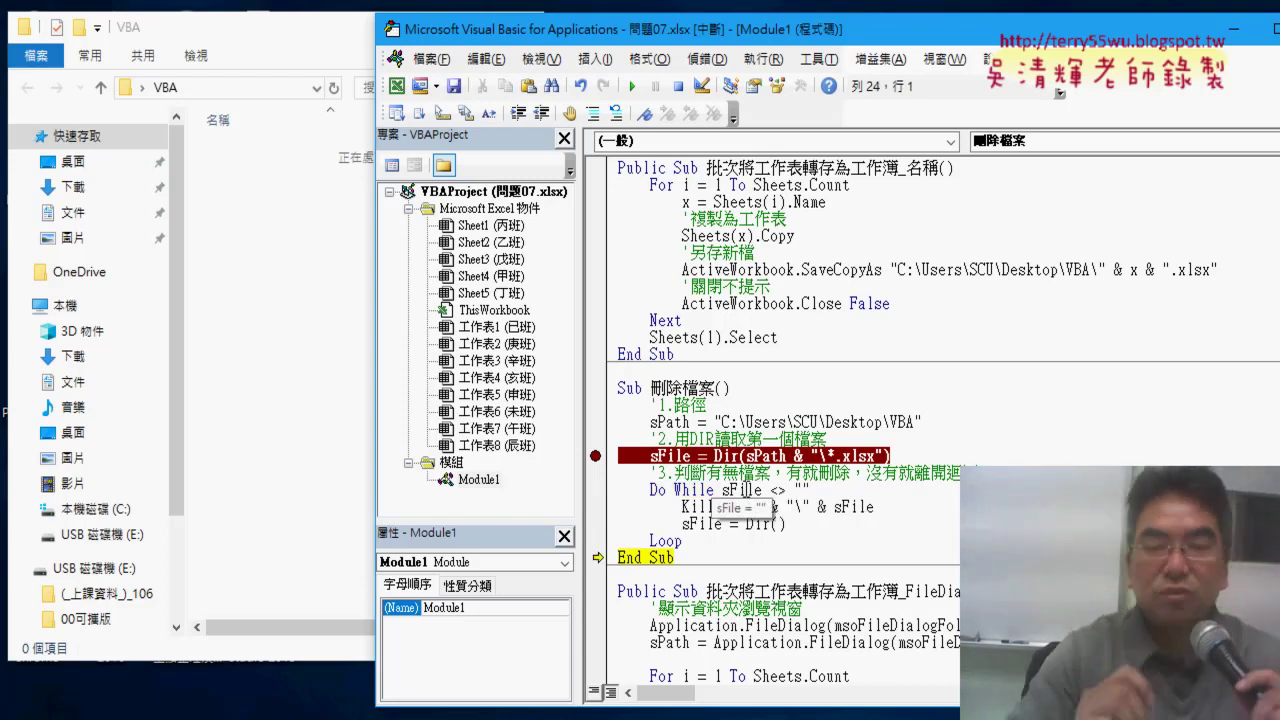
key(F8)
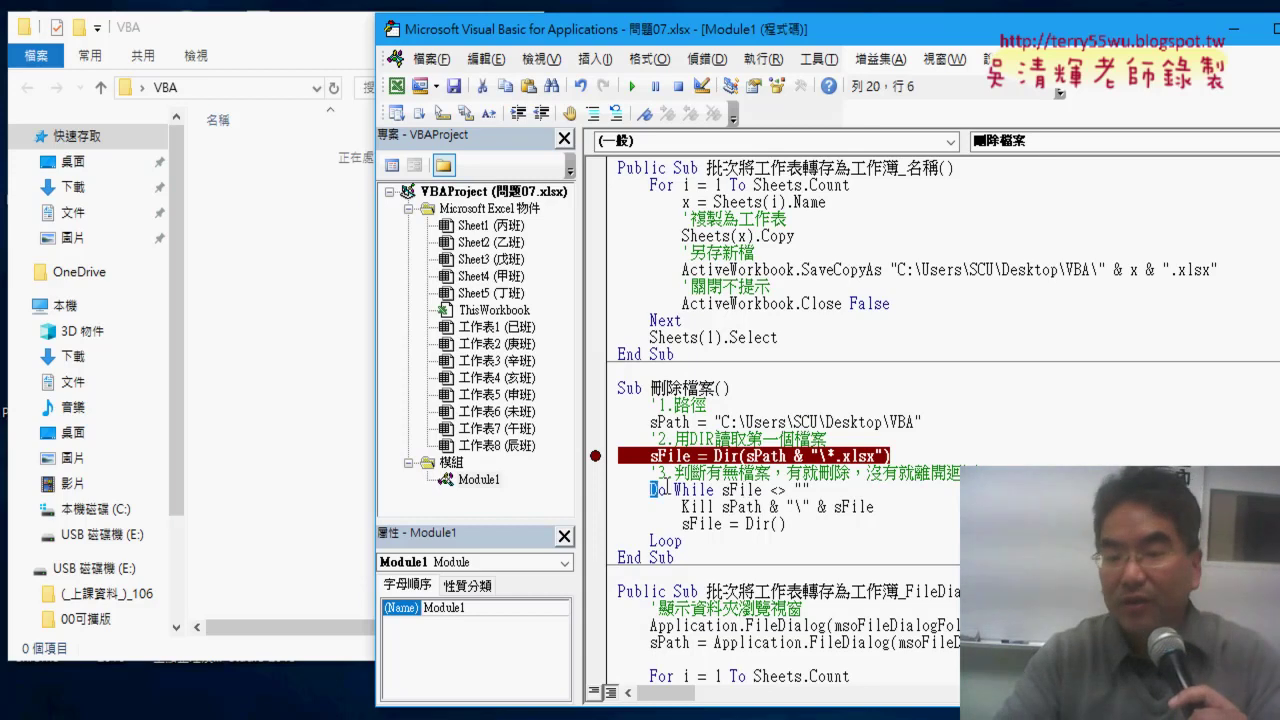
drag(652, 489, 717, 489)
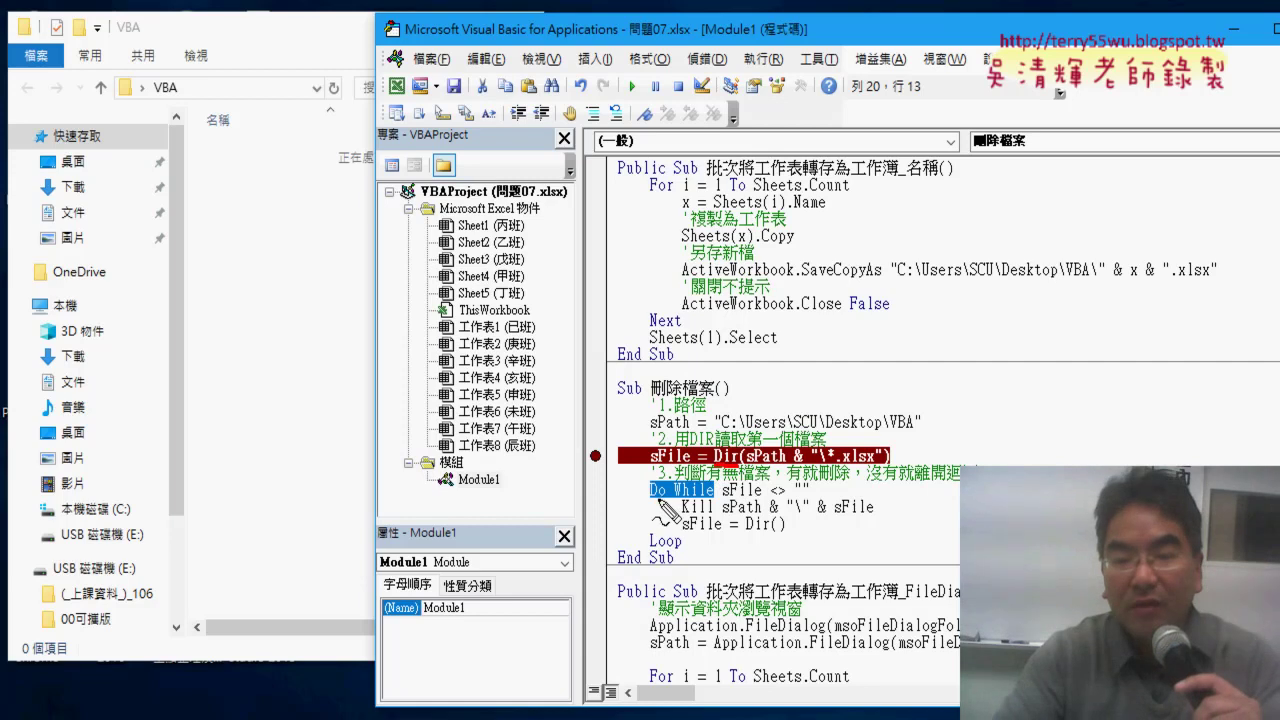
drag(652, 497, 712, 497)
drag(650, 547, 682, 546)
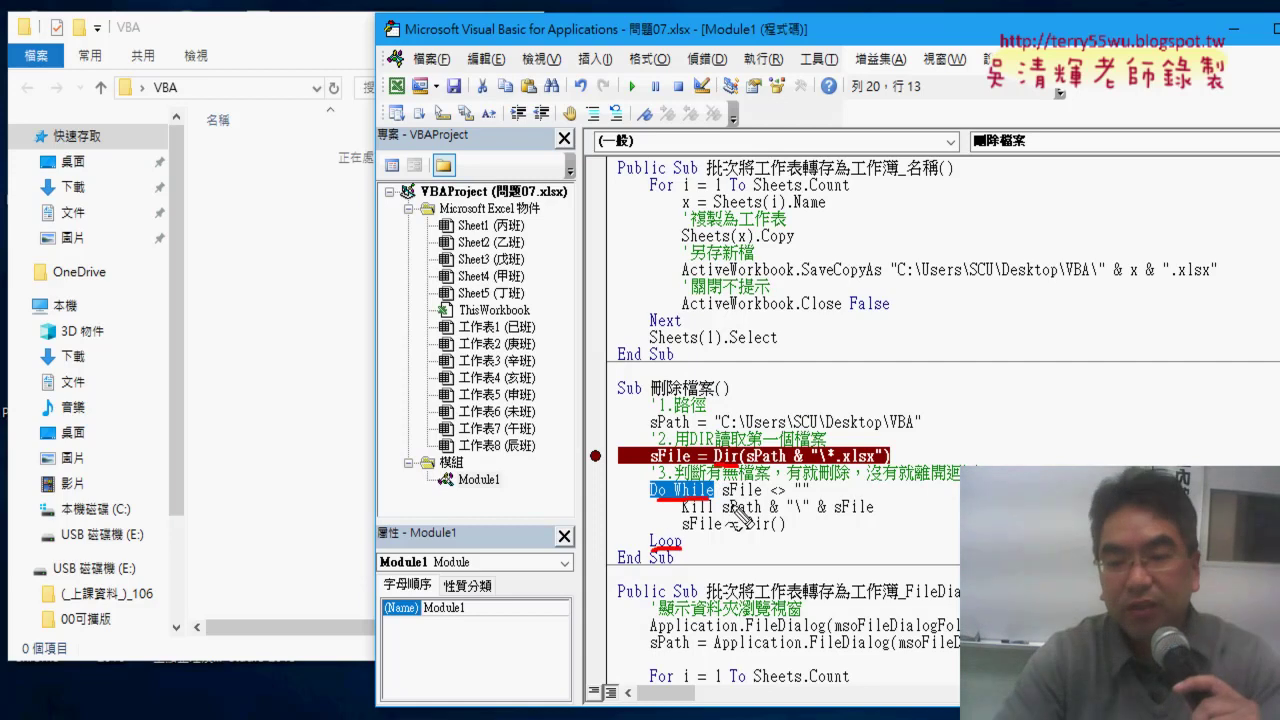
mouse_move(721, 499)
mouse_down()
mouse_move(810, 497)
mouse_move(738, 478)
mouse_move(720, 500)
mouse_up()
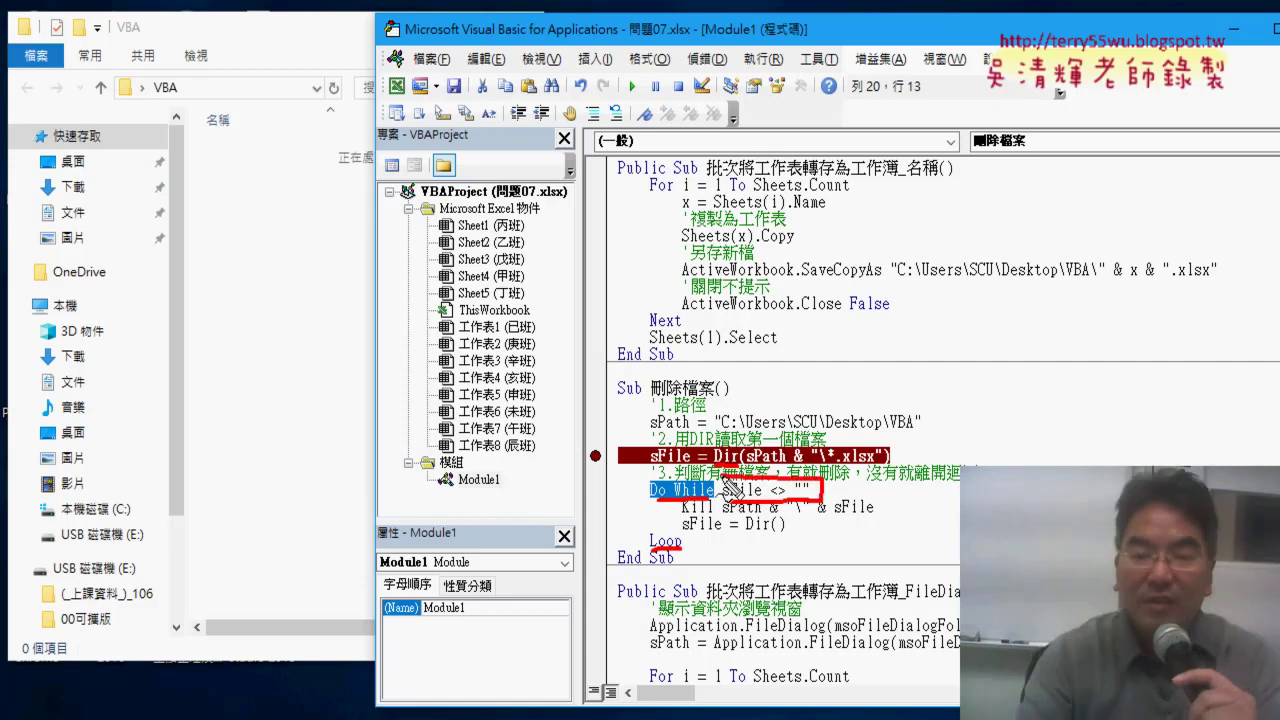